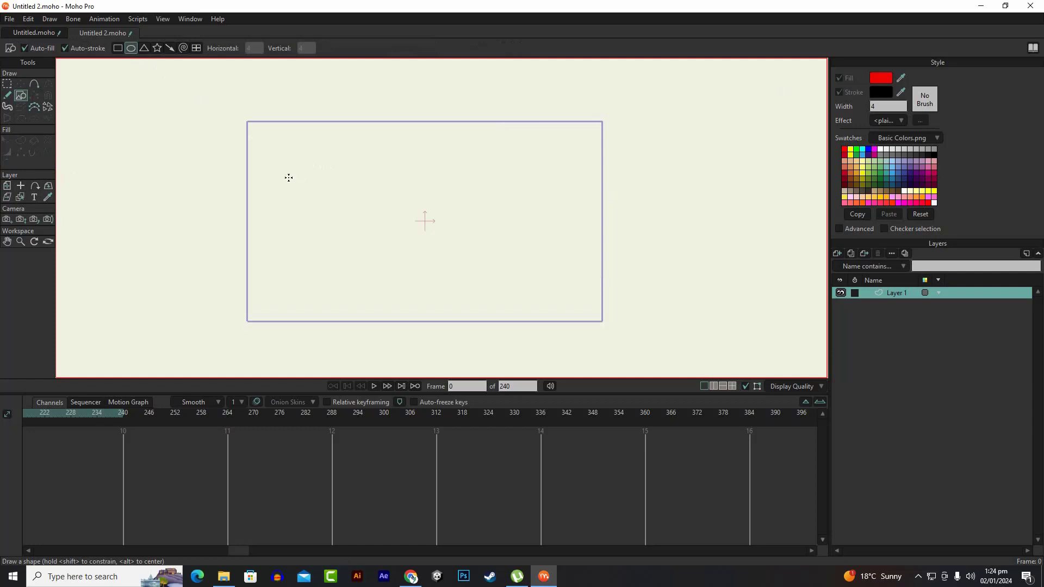
Draw a red-filled rectangle with the rectangle shape in the upper-left part of the canvas frame.
left_click(118, 48)
left_click_drag(277, 163, 346, 226)
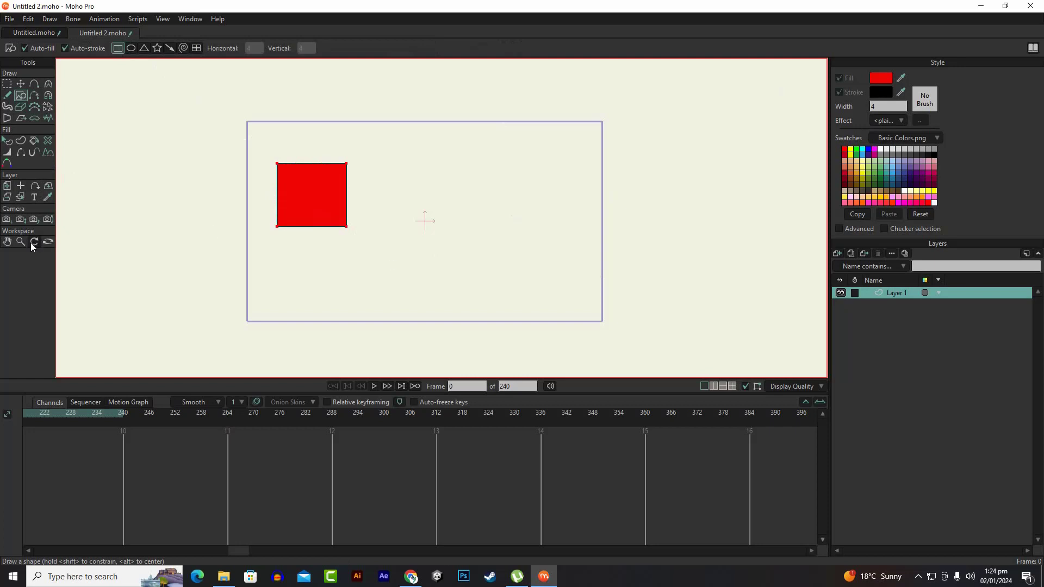
Use Transform Layer to move the rectangle's layer, rotate it slightly and scale it uniformly to about 0.94.
left_click(7, 186)
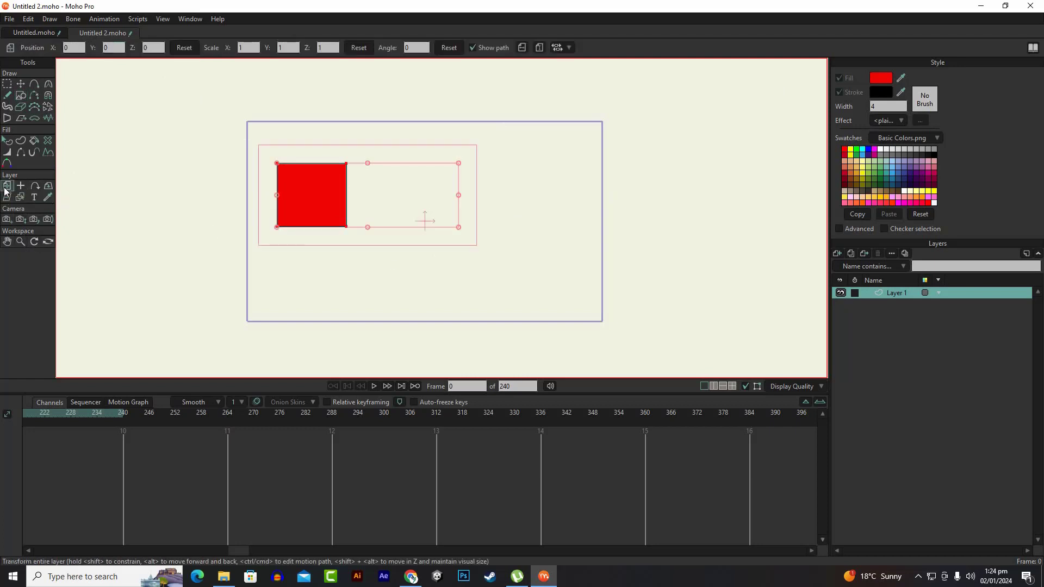
mouse_move(316, 203)
left_mouse_down()
mouse_move(428, 243)
mouse_move(334, 200)
mouse_move(313, 223)
left_mouse_up()
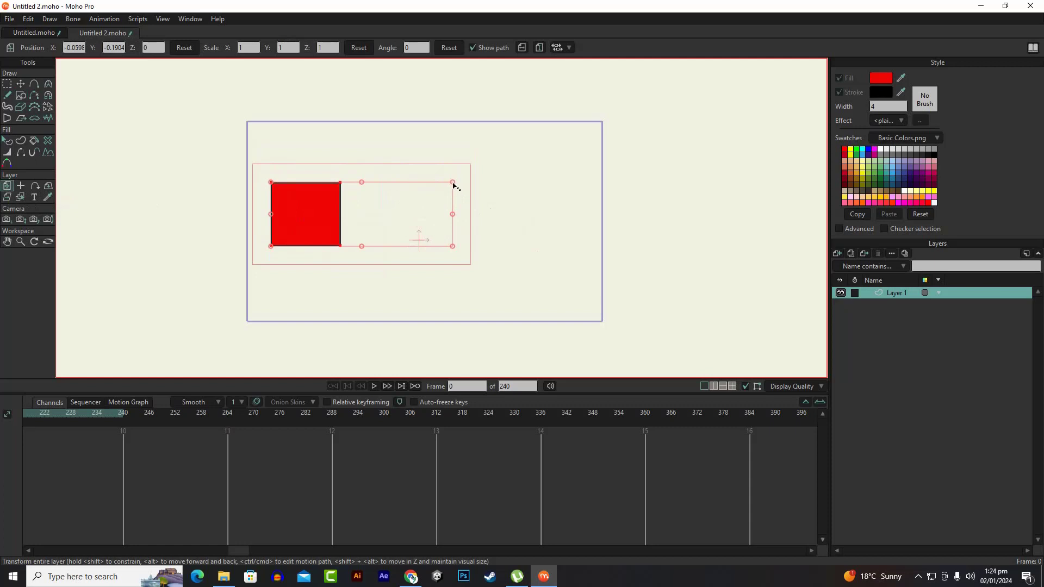
mouse_move(454, 187)
left_mouse_down()
mouse_move(463, 172)
mouse_move(438, 205)
mouse_move(449, 187)
left_mouse_up()
left_click_drag(301, 220, 317, 223)
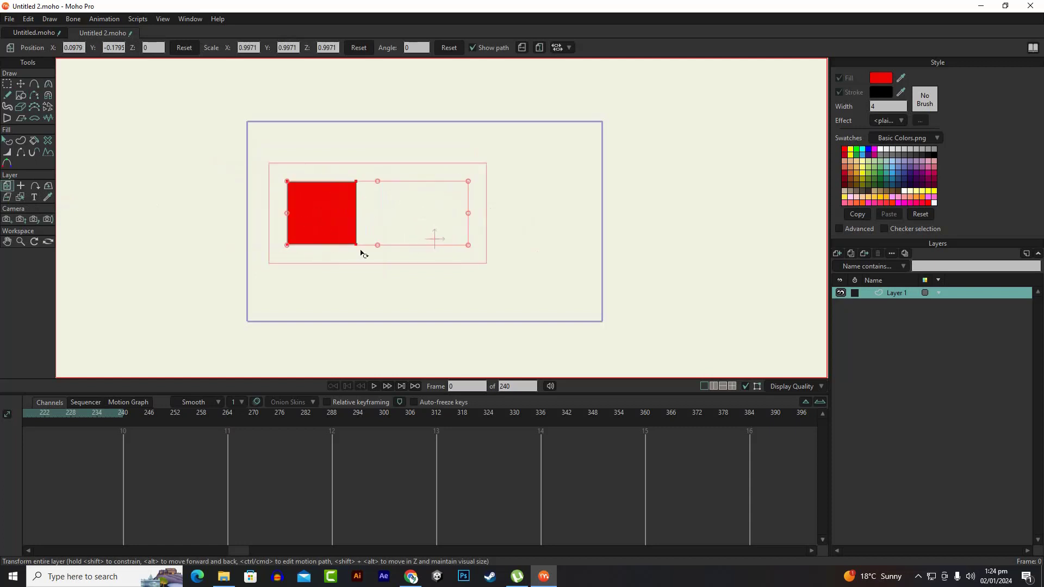
mouse_move(466, 244)
left_mouse_down()
mouse_move(480, 259)
mouse_move(462, 239)
left_mouse_up()
scroll(373, 234, "up", 3)
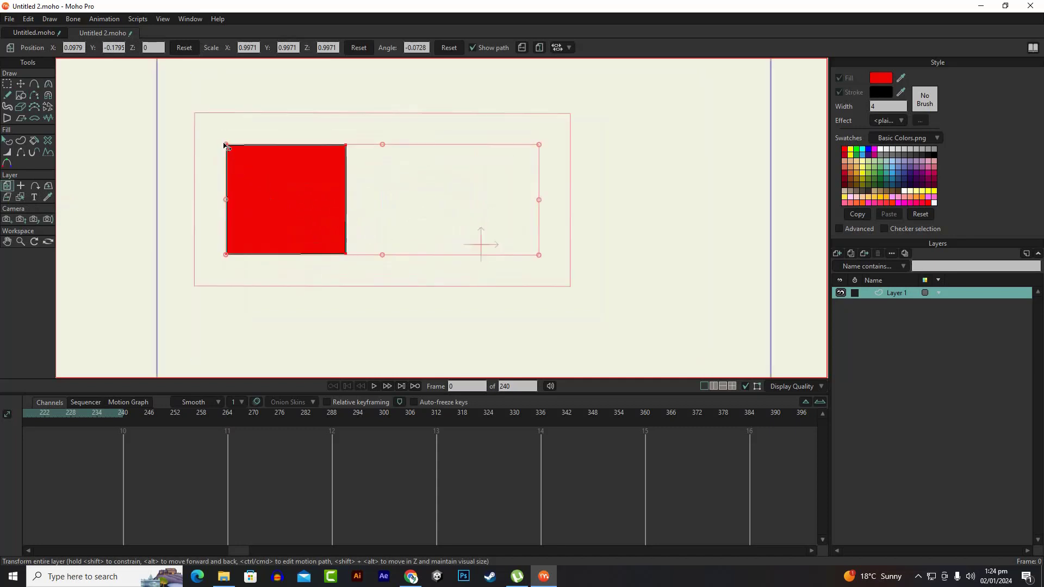
mouse_move(226, 146)
left_mouse_down()
mouse_move(202, 134)
mouse_move(234, 158)
left_mouse_up()
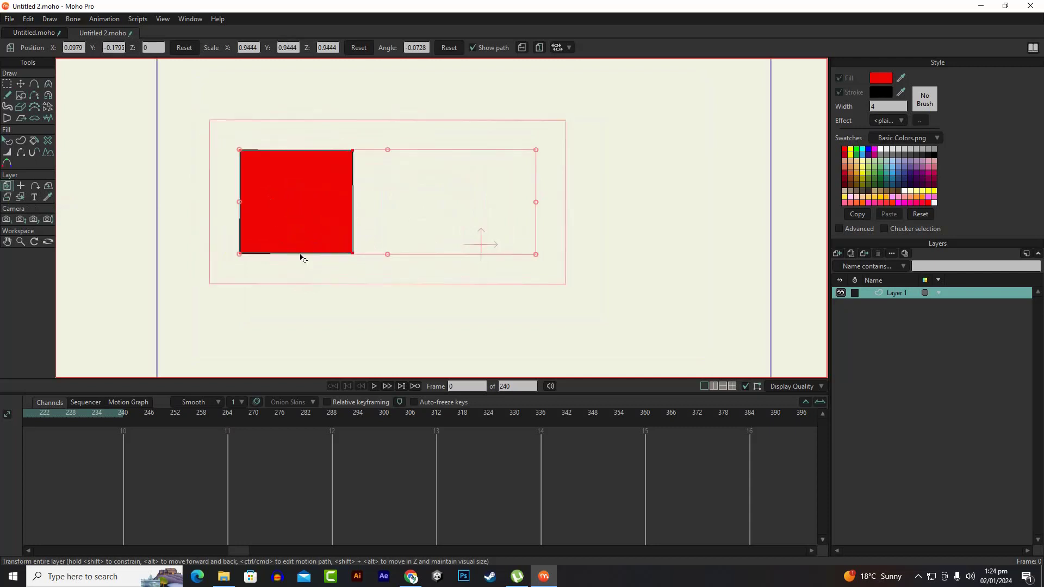
Set the layer's origin at the middle of the rectangle's bottom edge.
left_click(22, 189)
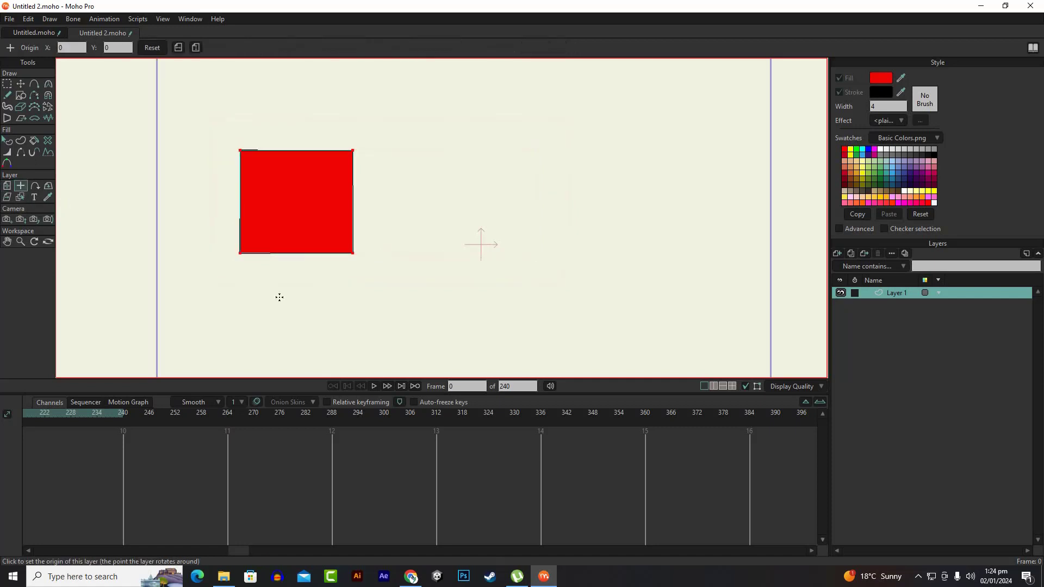
left_click(293, 253)
Transform the layer around its new origin by moving it, scaling it to about 1.08 and rotating it about 10.9 degrees.
left_click(7, 186)
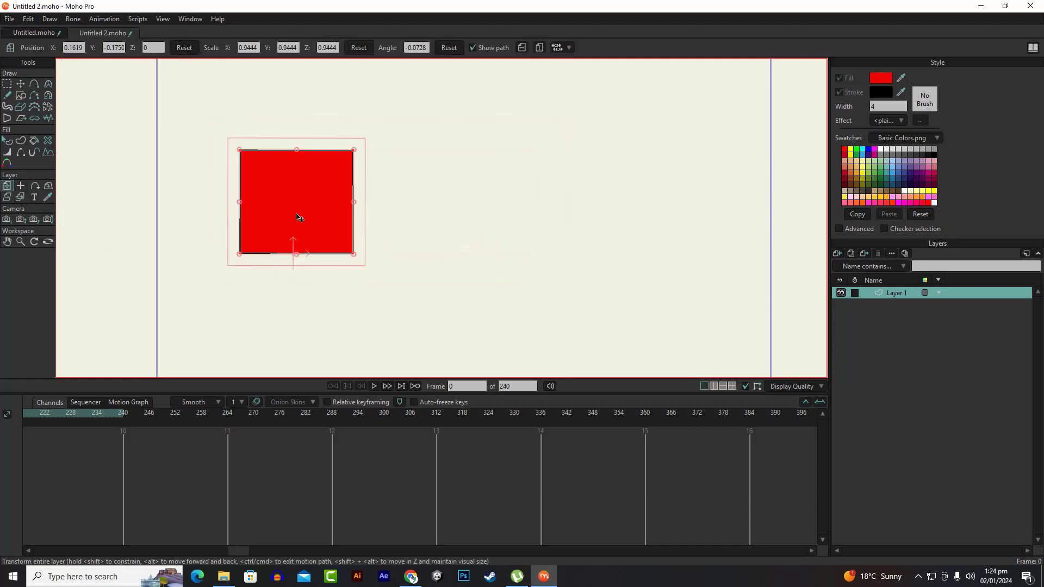
left_click_drag(298, 216, 324, 220)
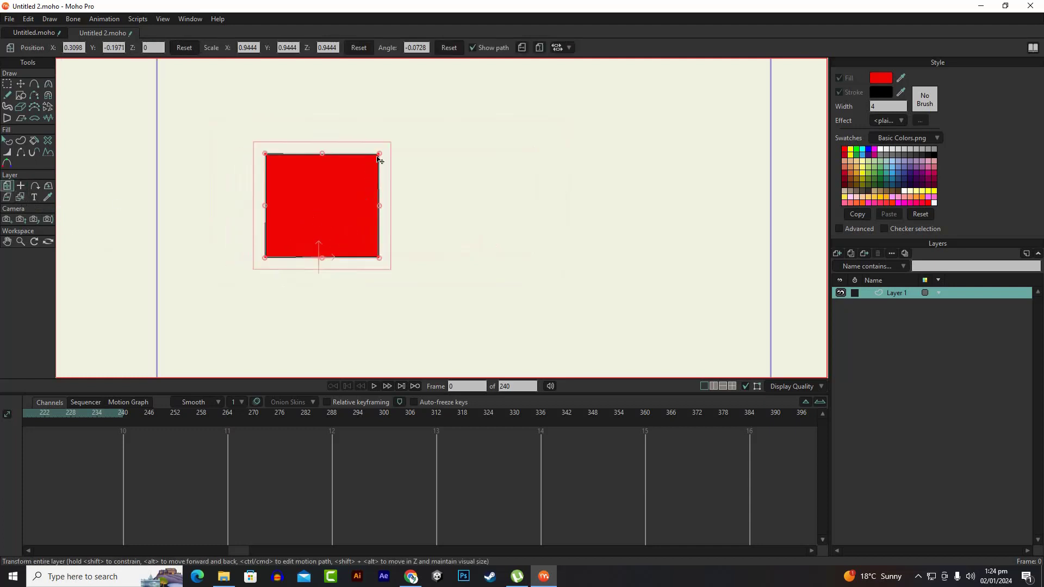
left_click_drag(380, 155, 353, 131)
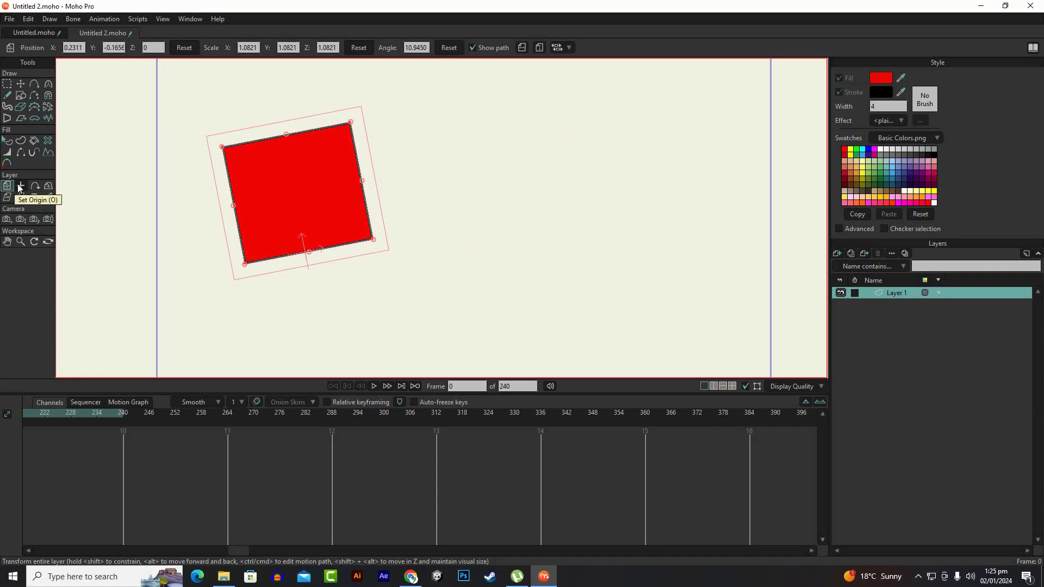
Reset the layer's scale, position and angle to their defaults.
left_click(362, 49)
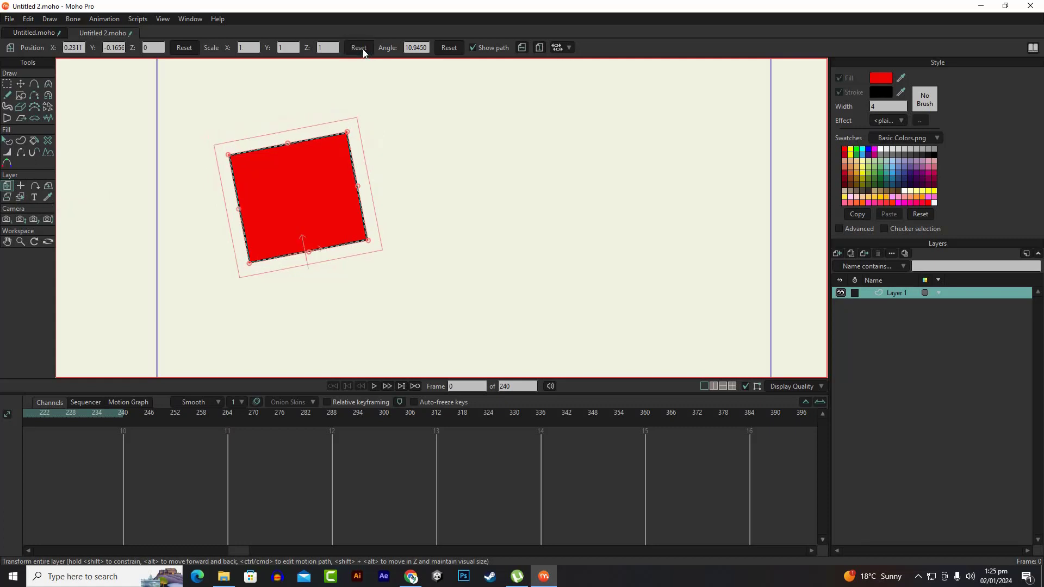
left_click(179, 48)
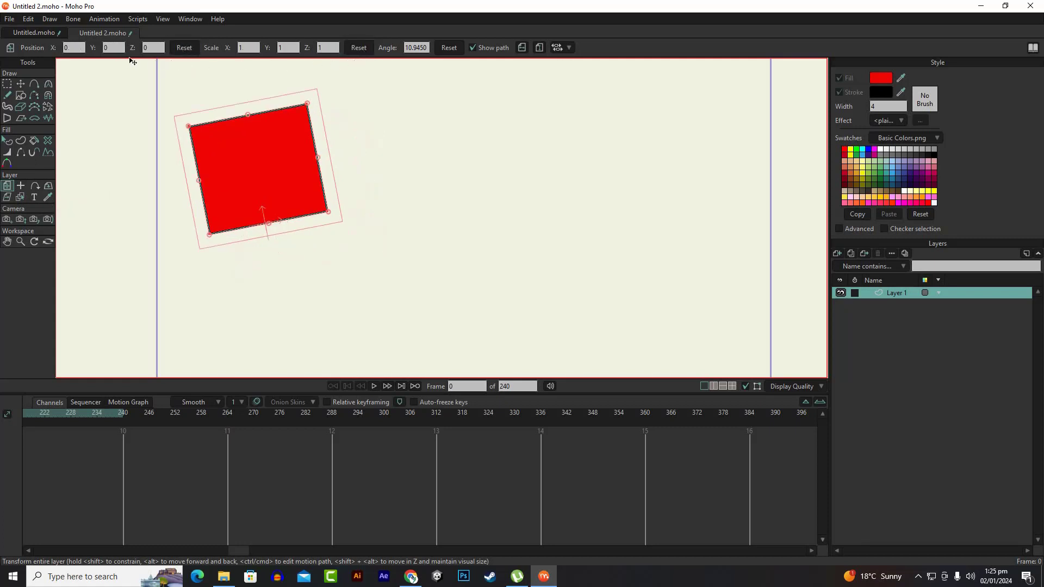
left_click(452, 48)
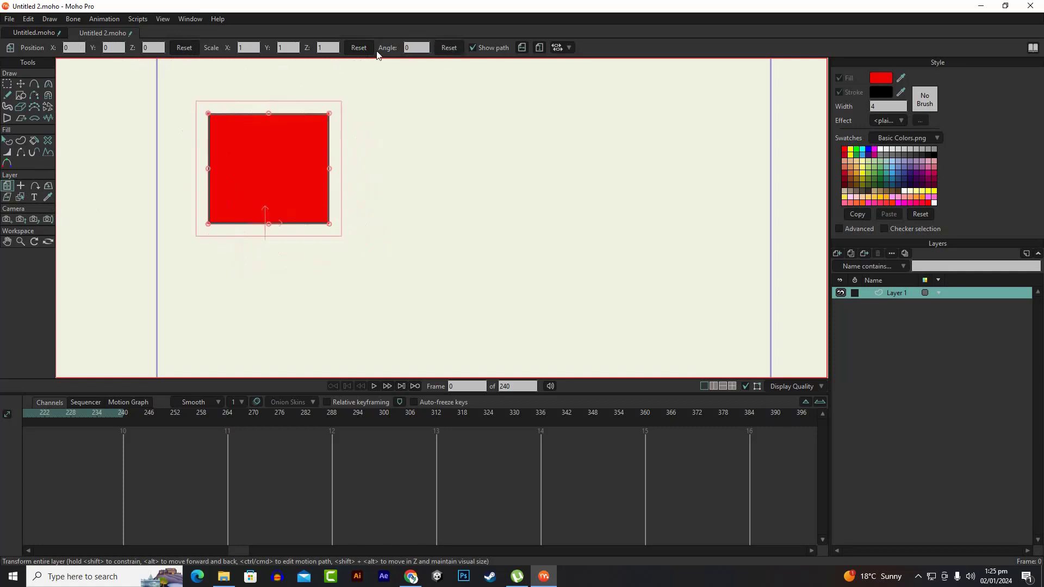
Try rotating the layer to a 45-degree angle, and reset the angle.
left_click(404, 49)
key("Return")
scroll(363, 155, "down", 3)
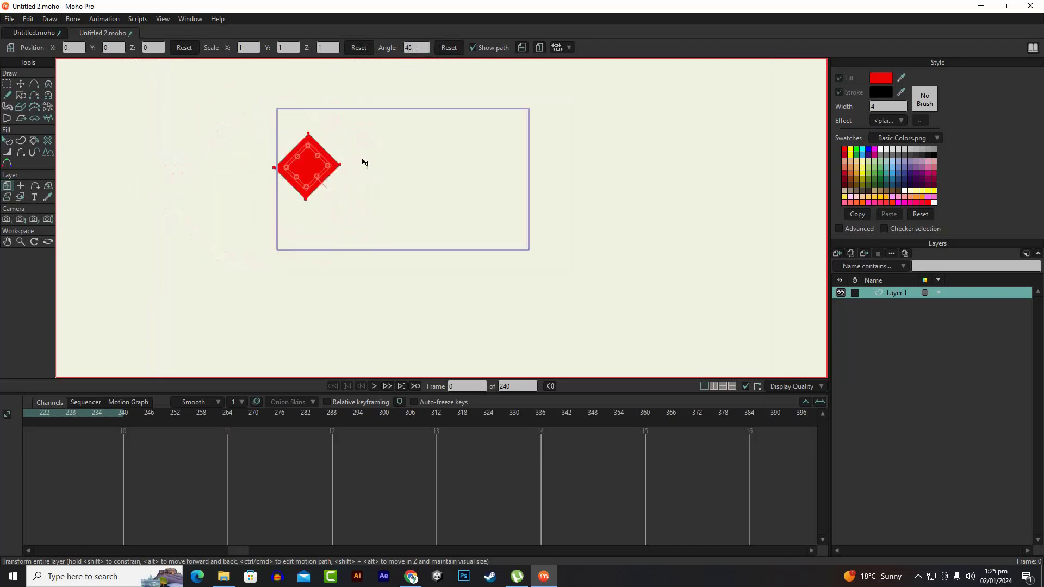
scroll(370, 163, "up", 1)
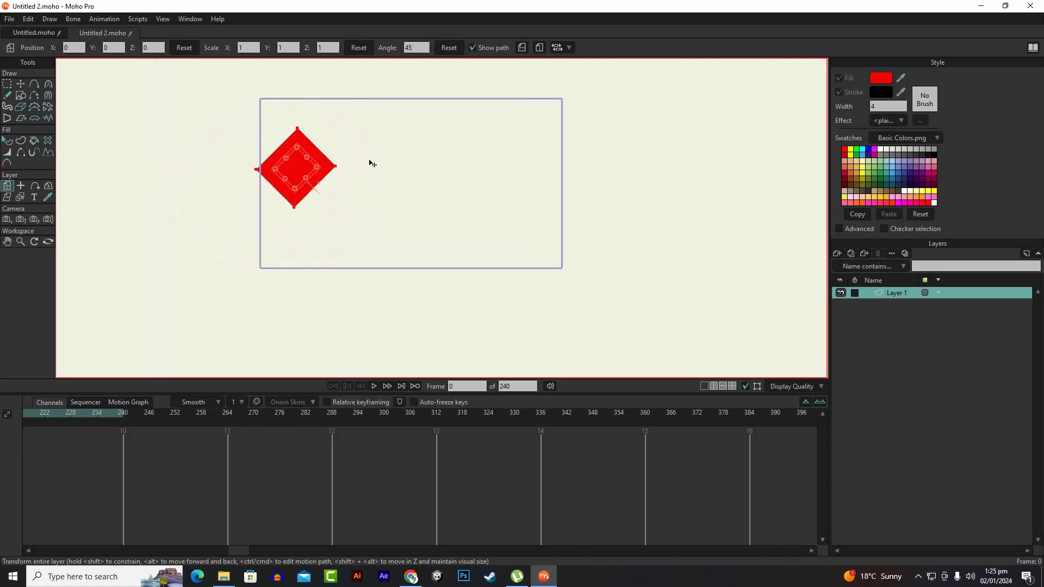
left_click(449, 47)
Scale the rectangle's layer uniformly to about 0.88 with Transform Layer.
scroll(297, 120, "up", 2)
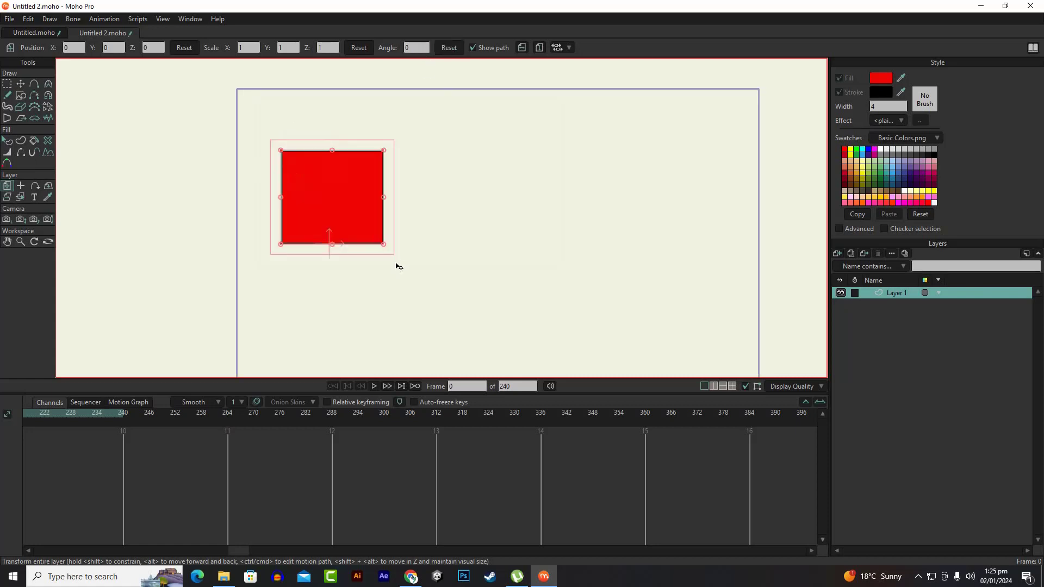
scroll(389, 248, "up", 3)
scroll(396, 250, "down", 5)
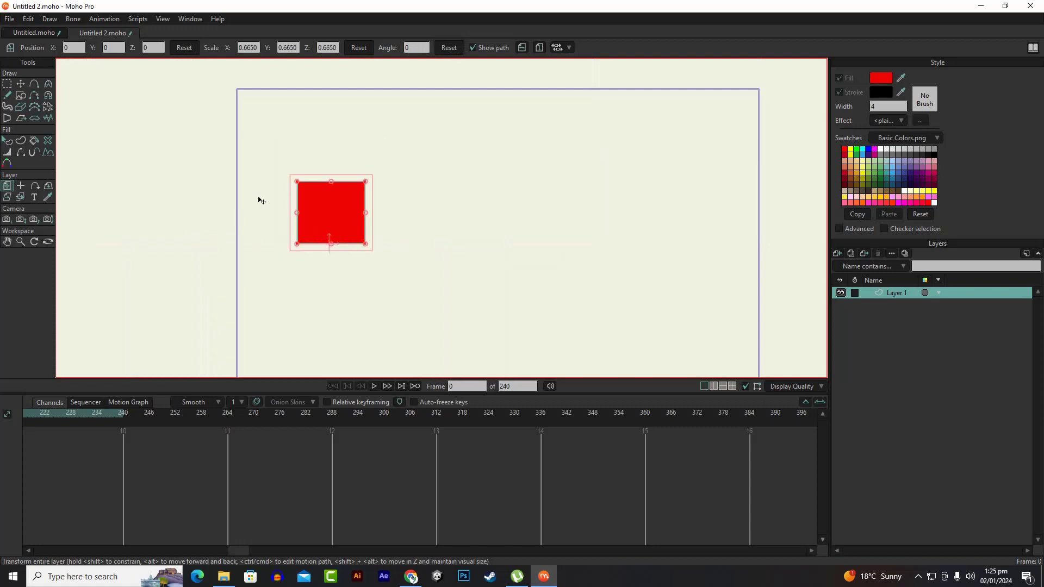
scroll(353, 192, "up", 1)
left_click_drag(369, 179, 386, 164)
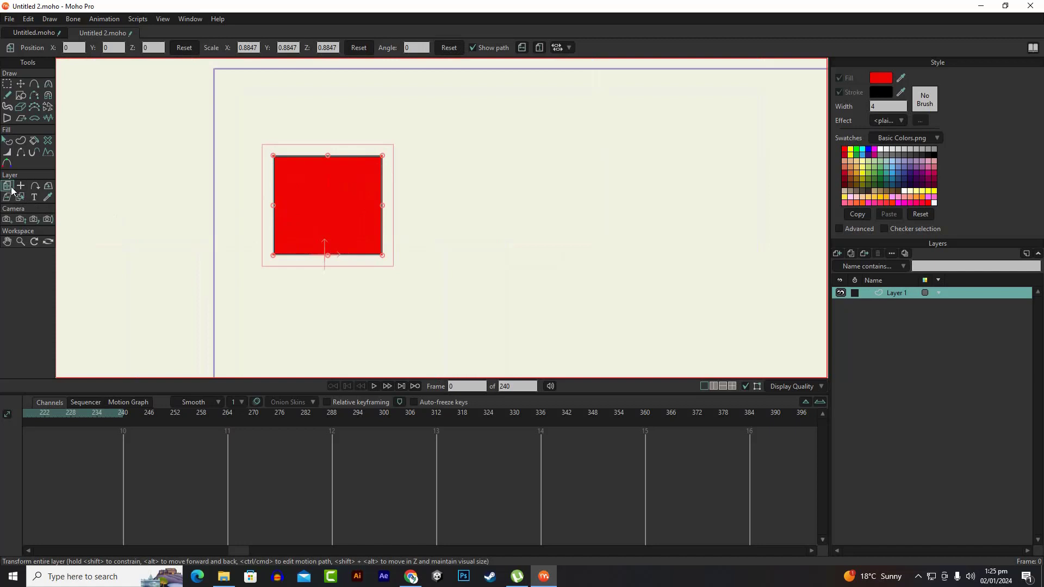
Rotate the layer in 3D to about 13.7 in X and 0.76 in Y, and shear it about 0.20 in X and -0.06 in Y.
left_click(48, 189)
left_click_drag(358, 210, 351, 263)
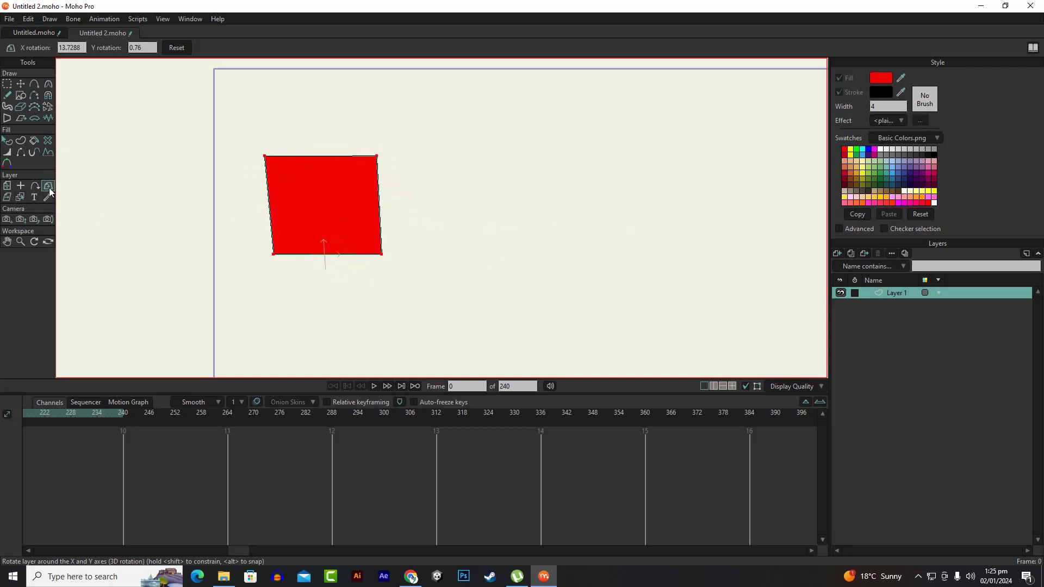
left_click(4, 200)
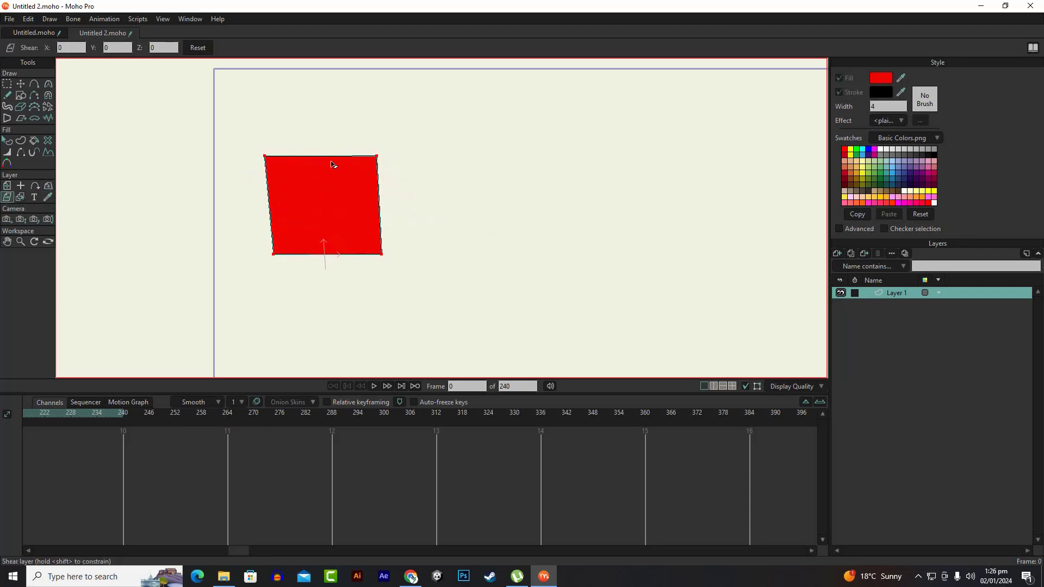
left_click_drag(378, 158, 398, 164)
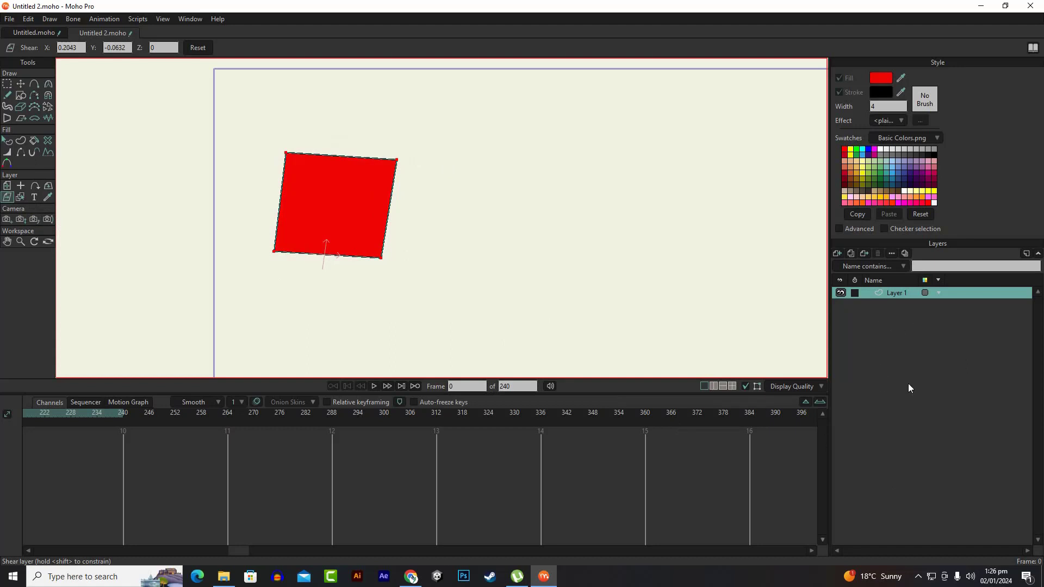
Resize the red shape by scaling its points with Transform Points, making it slightly smaller.
left_click(20, 197)
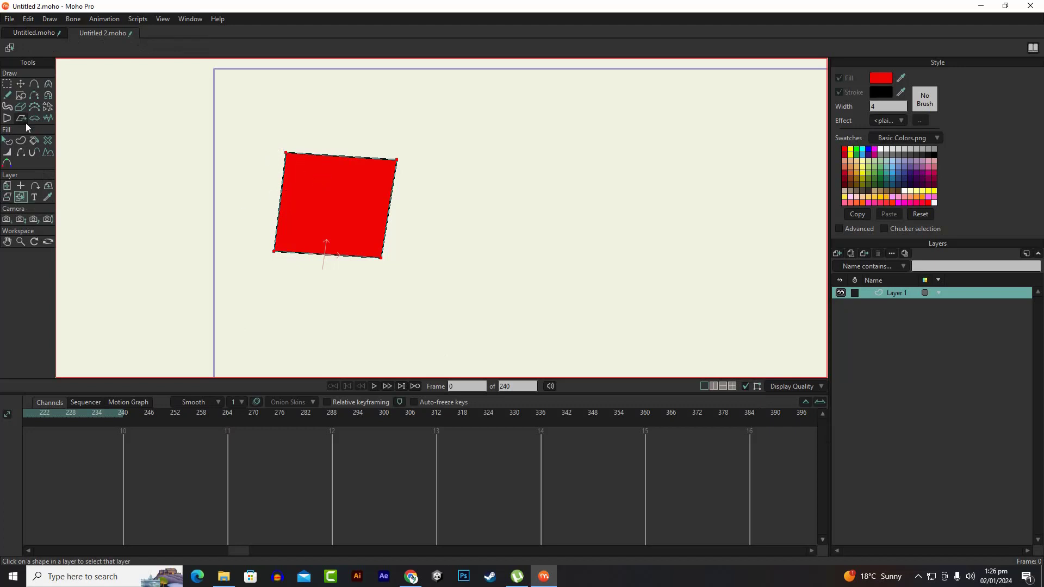
left_click(20, 83)
mouse_move(287, 156)
left_mouse_down()
mouse_move(247, 158)
mouse_move(283, 163)
mouse_move(270, 159)
left_mouse_up()
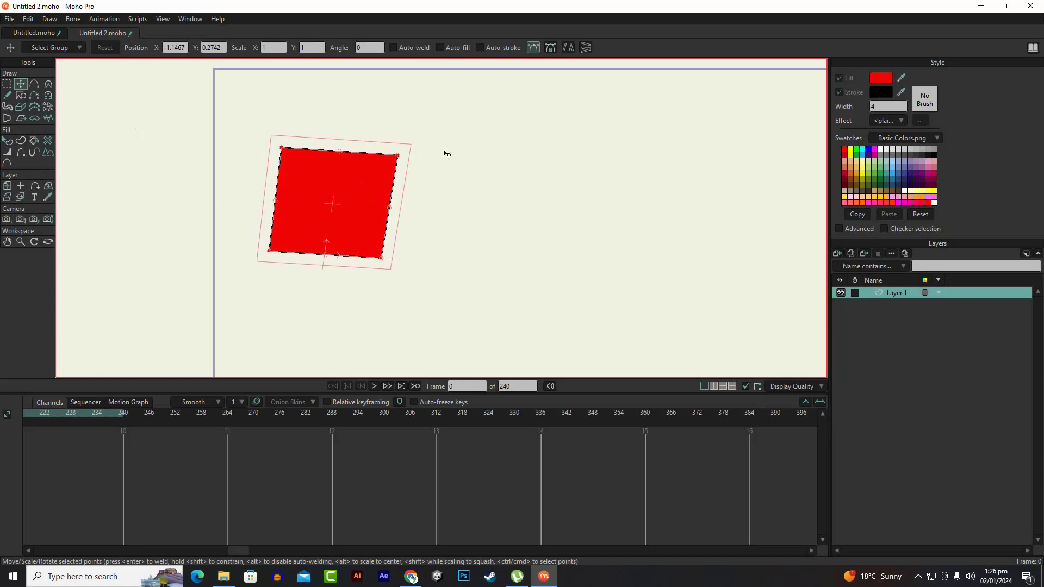
left_click_drag(401, 158, 380, 159)
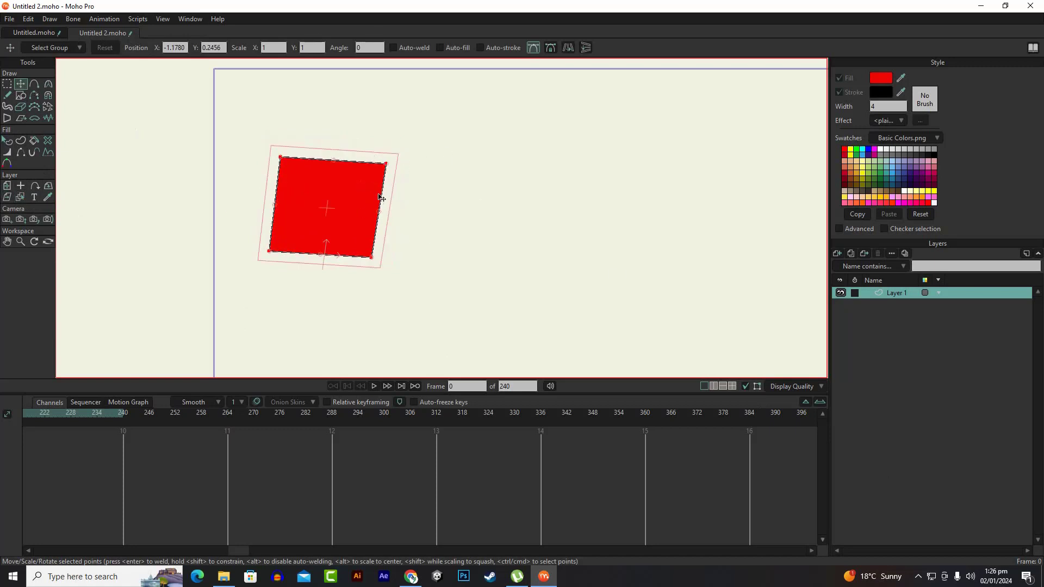
left_click(22, 198)
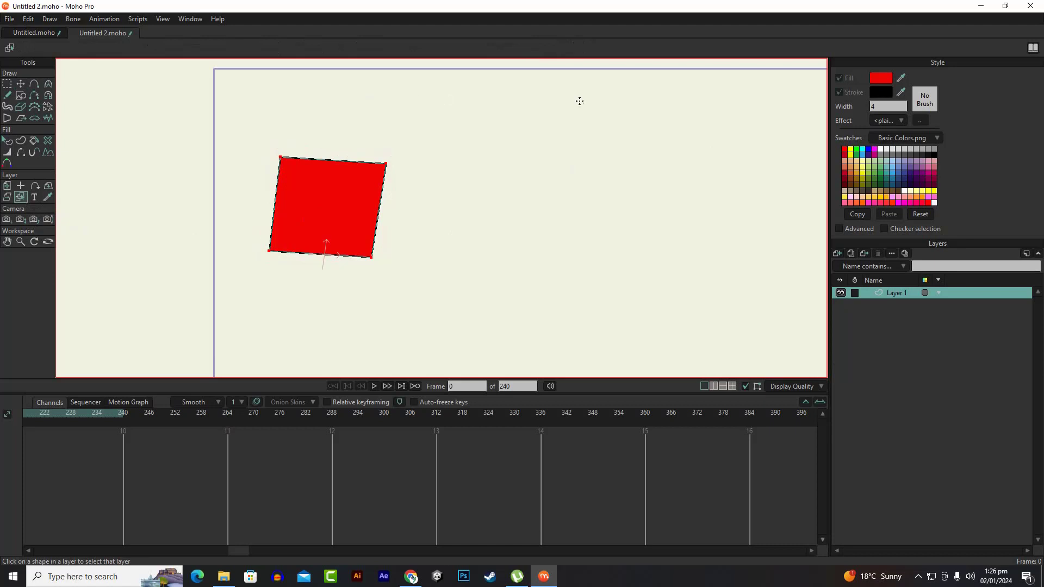
scroll(449, 209, "down", 3)
scroll(448, 212, "up", 3)
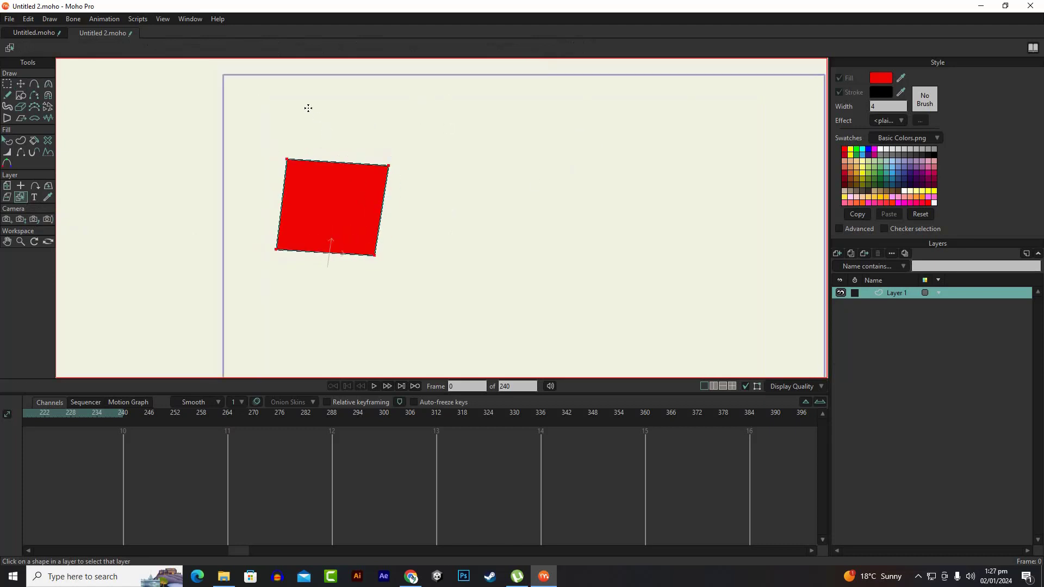
Try inserting the text "incern" in Arial Narrow with a CK_Square_Balloon word balloon, and cancel the insertion.
left_click(33, 201)
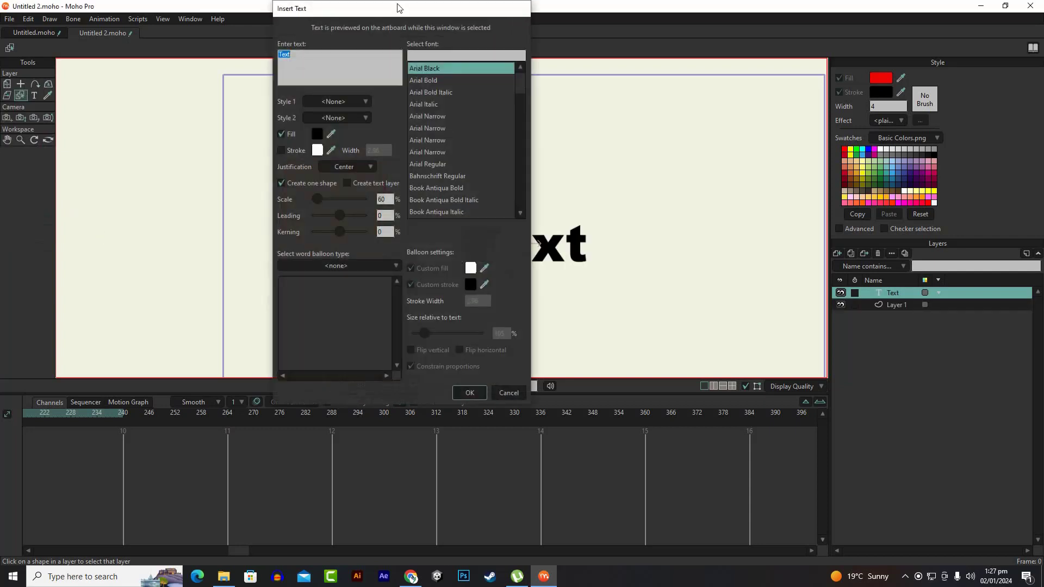
left_click_drag(398, 7, 246, 33)
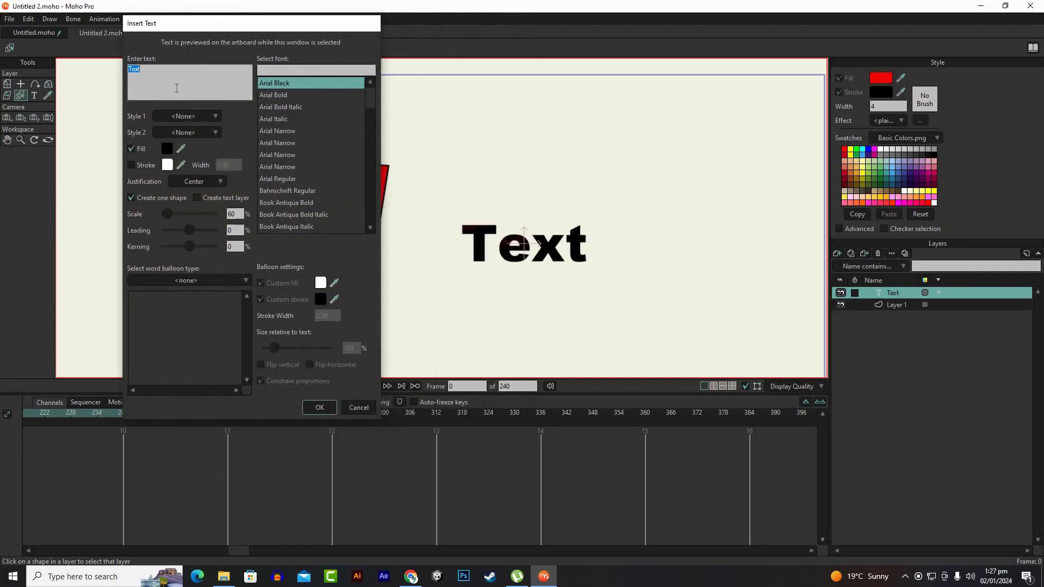
type("incern")
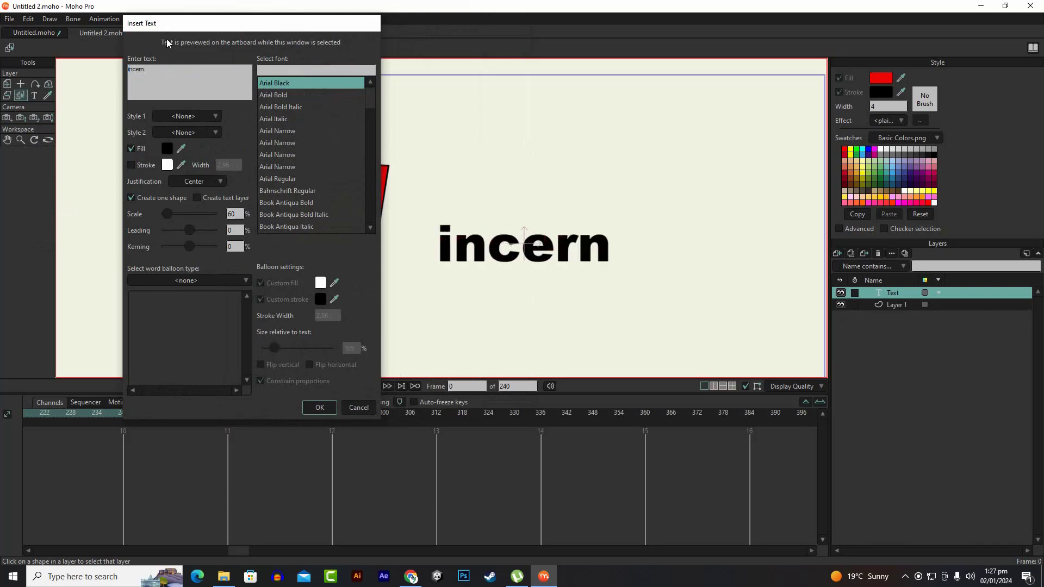
left_click(278, 168)
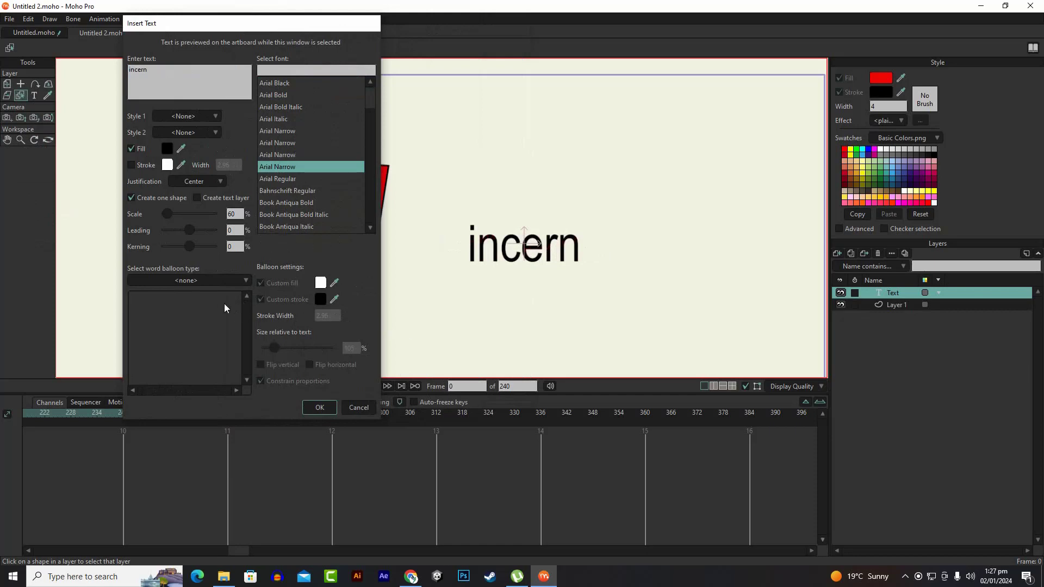
left_click(232, 285)
left_click(251, 330)
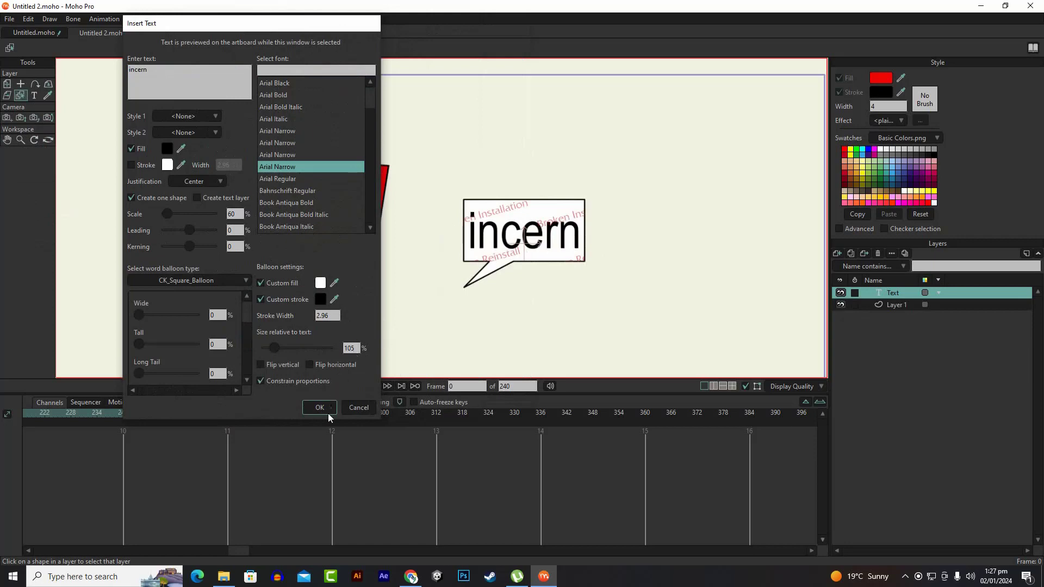
left_click(359, 409)
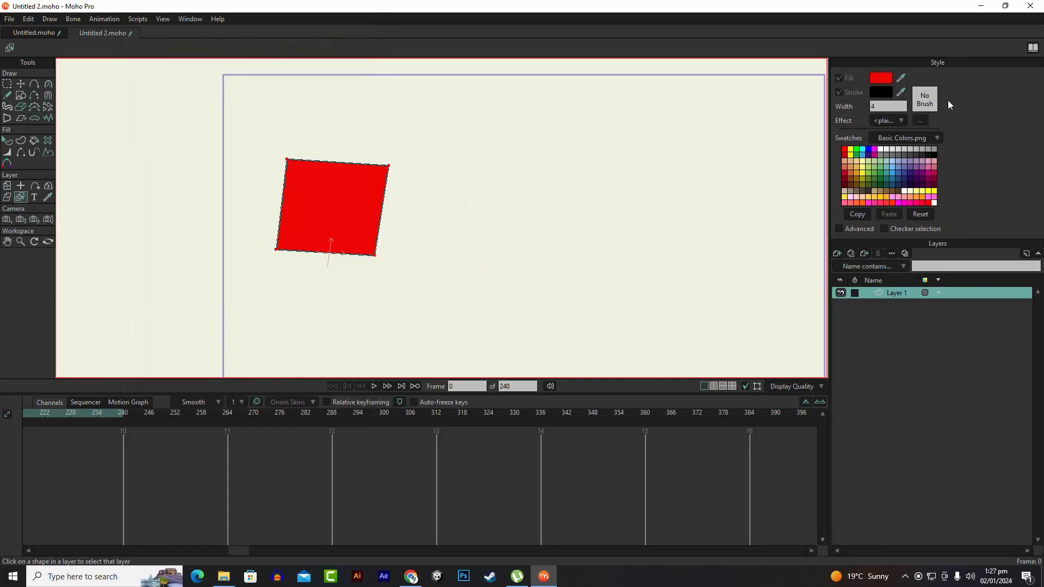
Set the style's fill color to blue 1606F0.
left_click(881, 78)
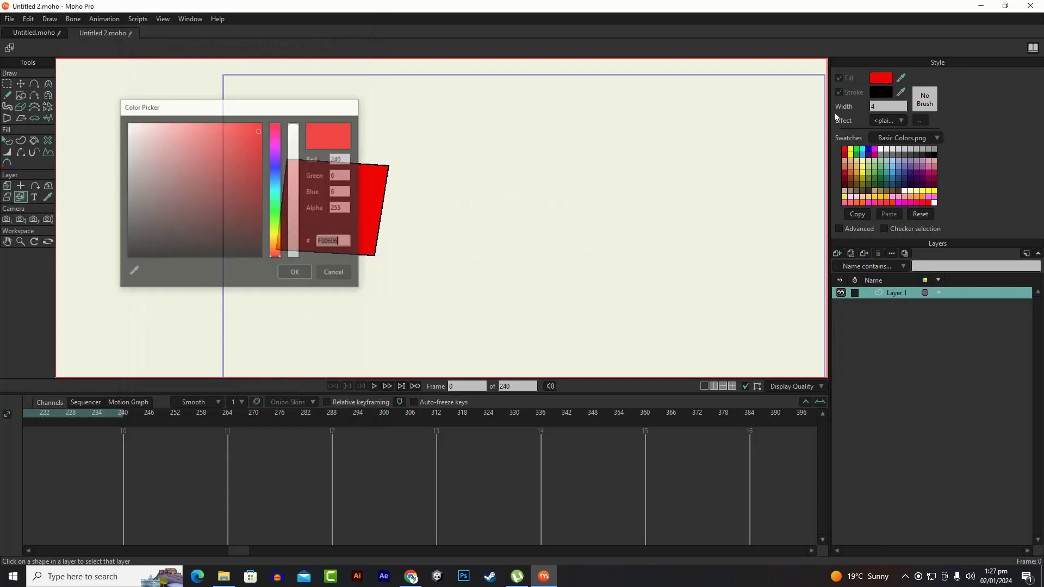
left_click(275, 164)
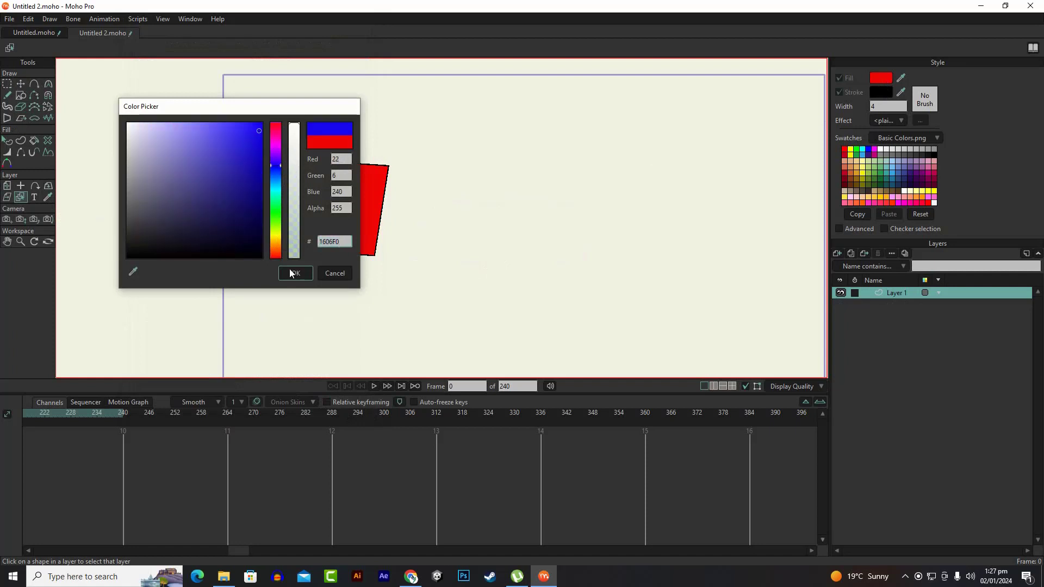
left_click(296, 273)
Set the style's stroke color to pale pink CEA8A8.
left_click(881, 92)
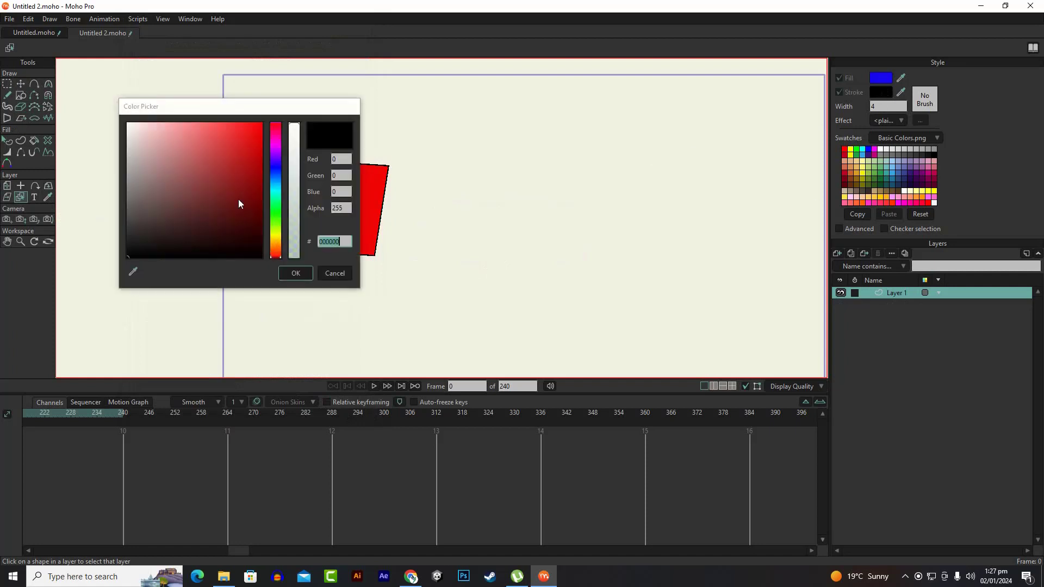
mouse_move(238, 199)
left_mouse_down()
mouse_move(245, 182)
mouse_move(152, 148)
left_mouse_up()
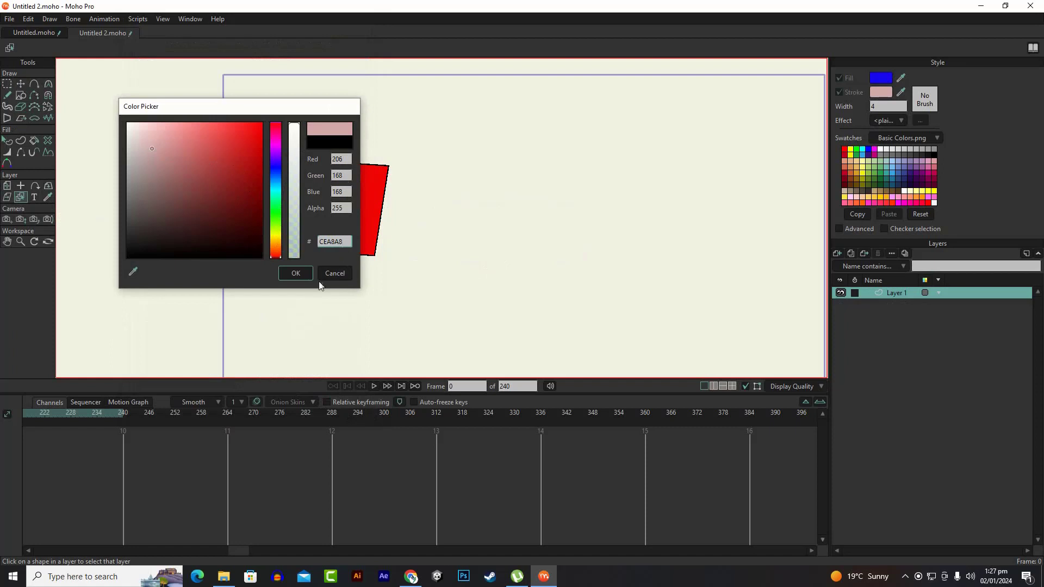
left_click(295, 273)
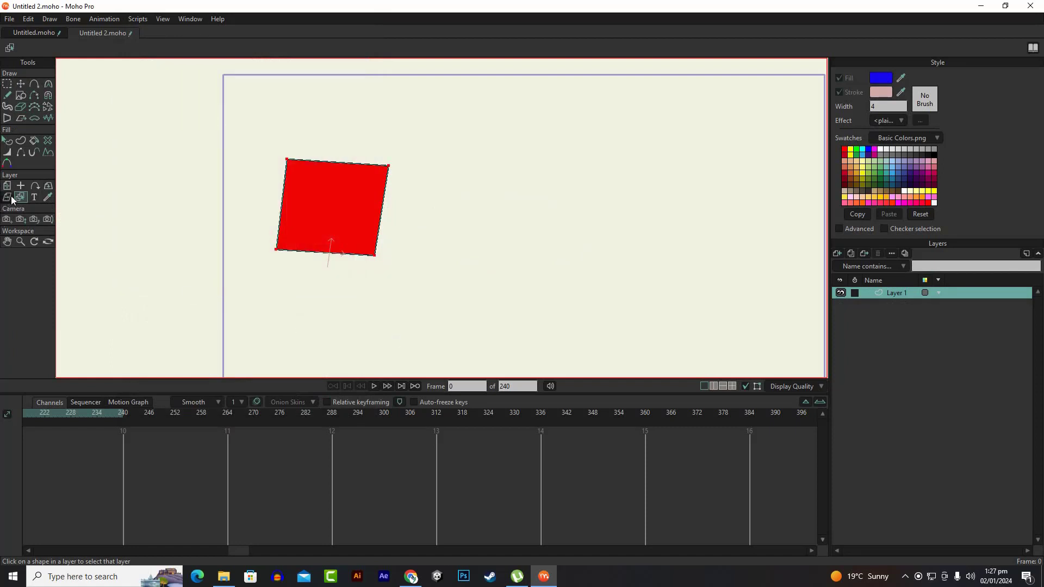
Draw a rectangle with the current blue fill and pink stroke beside the red shape, and inspect its outline closely.
left_click(21, 96)
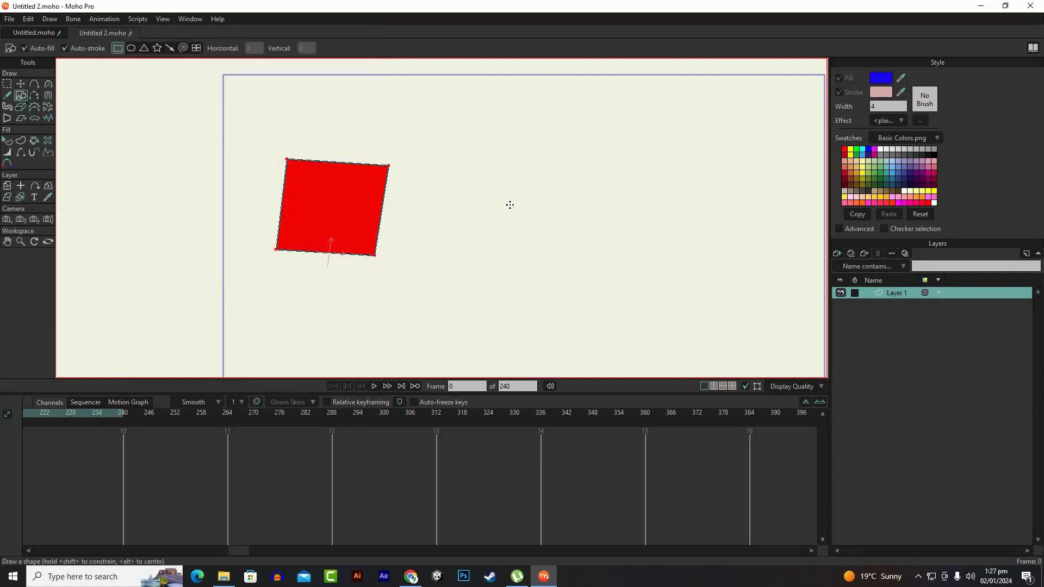
left_click_drag(507, 176, 602, 258)
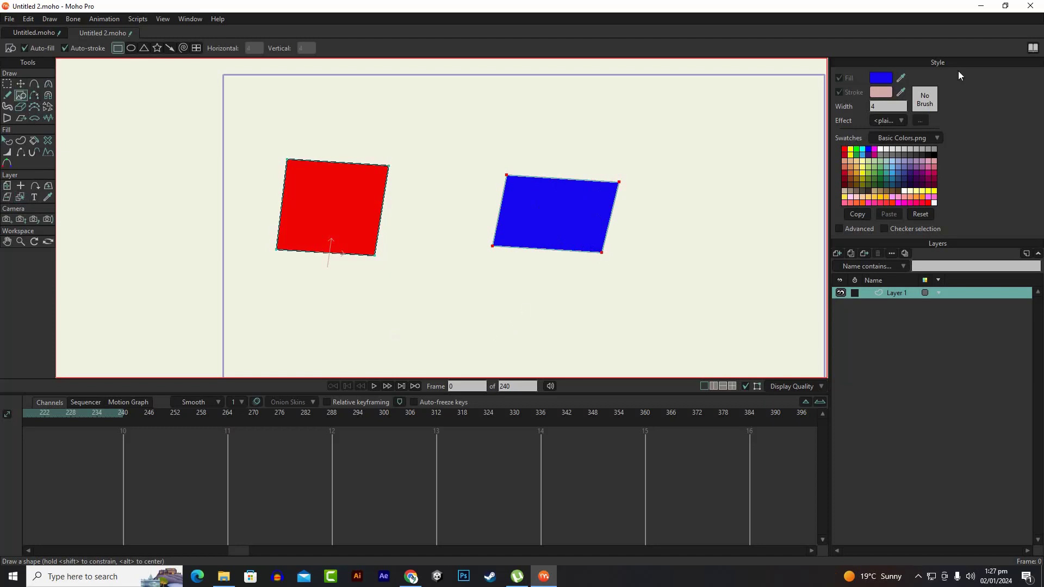
scroll(648, 213, "up", 5)
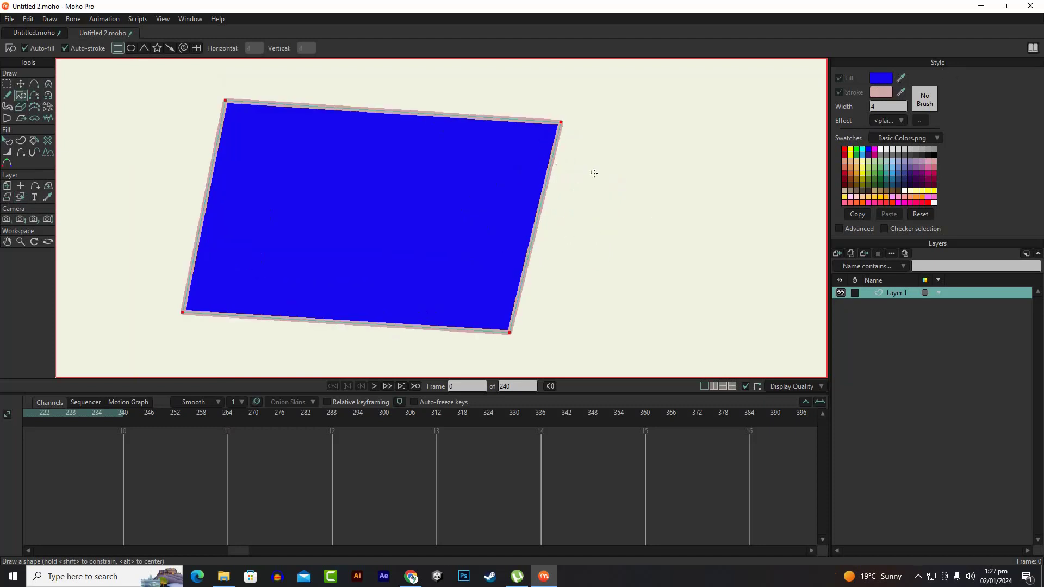
Copy the red shape's fill and stroke properties into the current style with the Eyedropper tool.
left_click(48, 196)
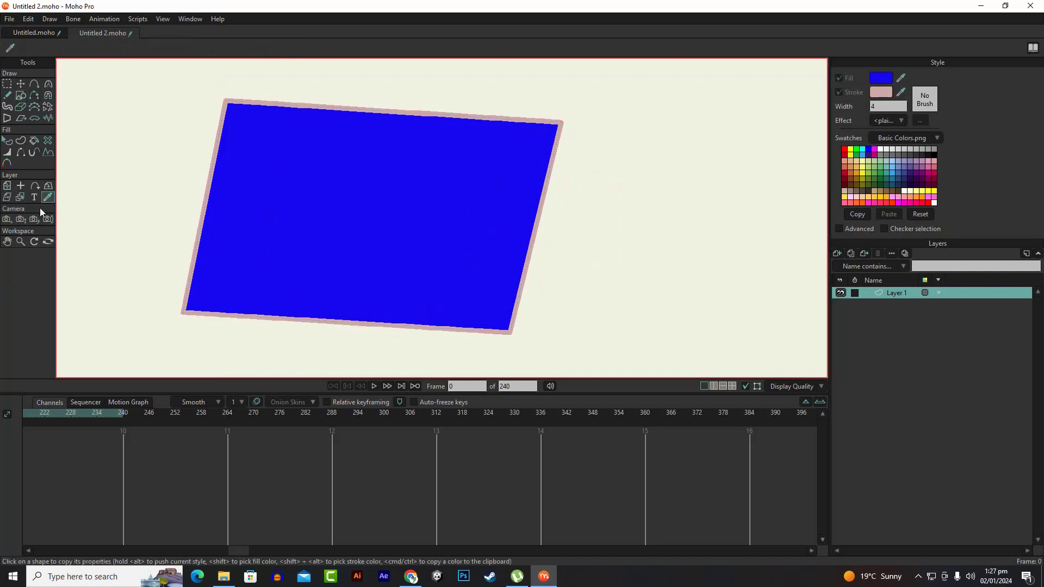
scroll(346, 260, "down", 6)
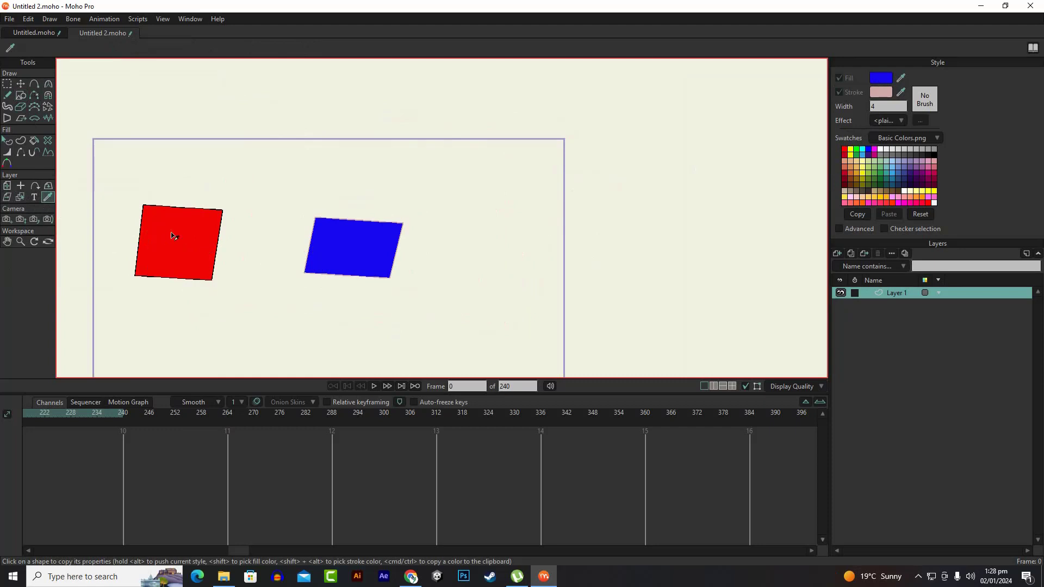
left_click(172, 236)
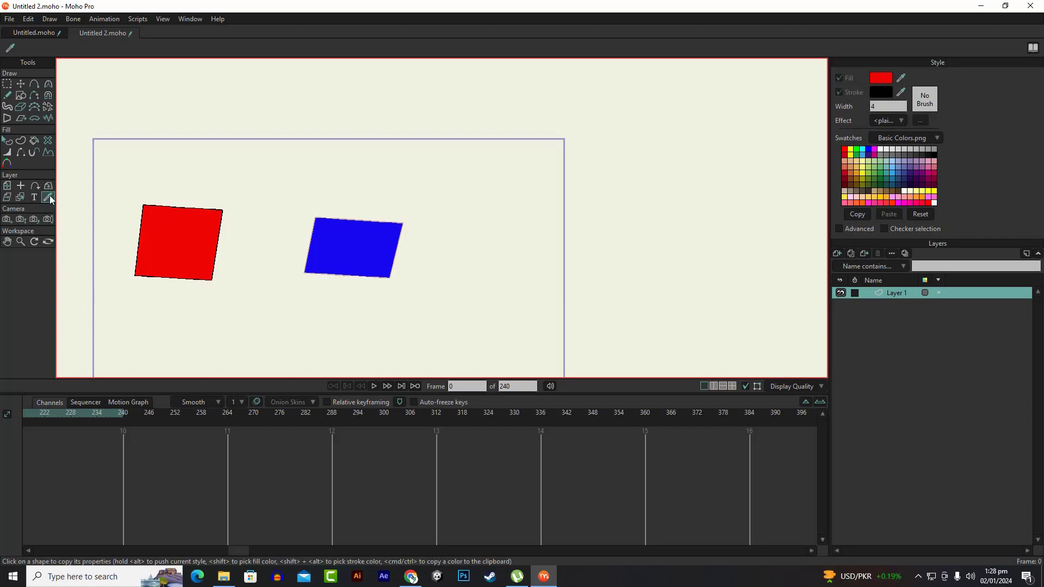
Delete the blue shape and the red shape from Layer 1.
scroll(401, 288, "down", 3)
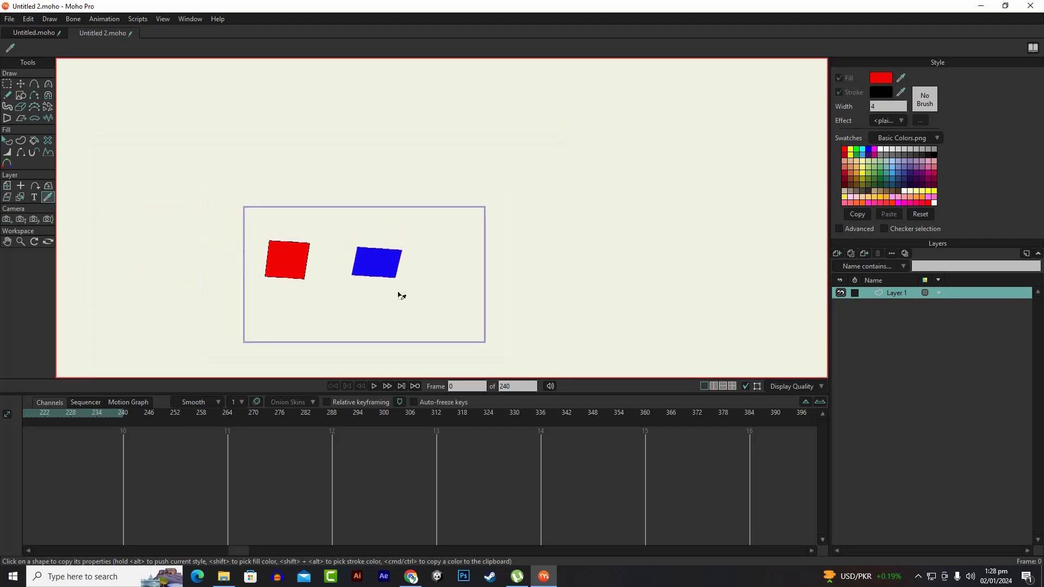
scroll(395, 297, "up", 2)
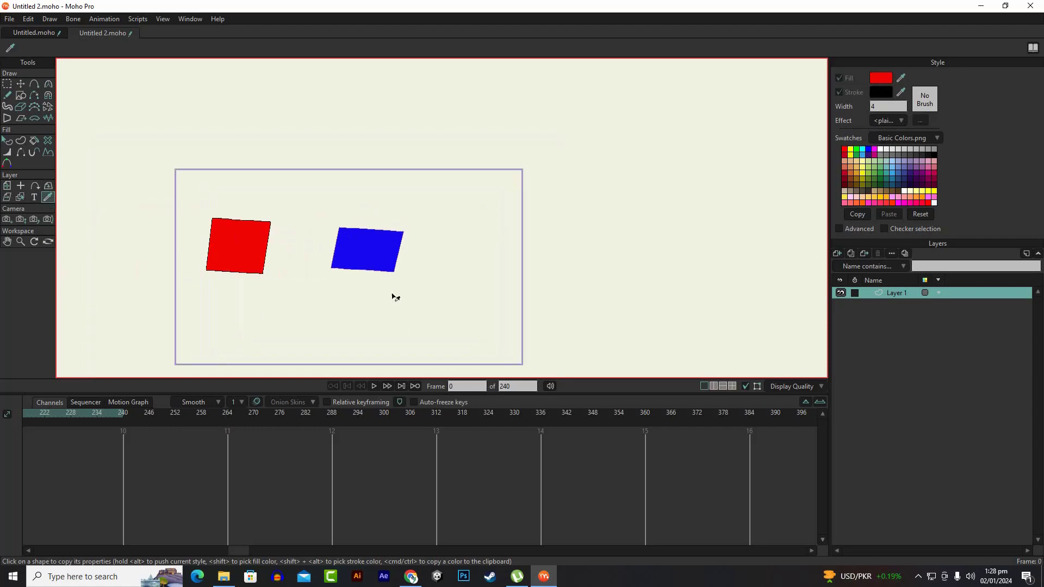
left_click(20, 84)
key("Delete")
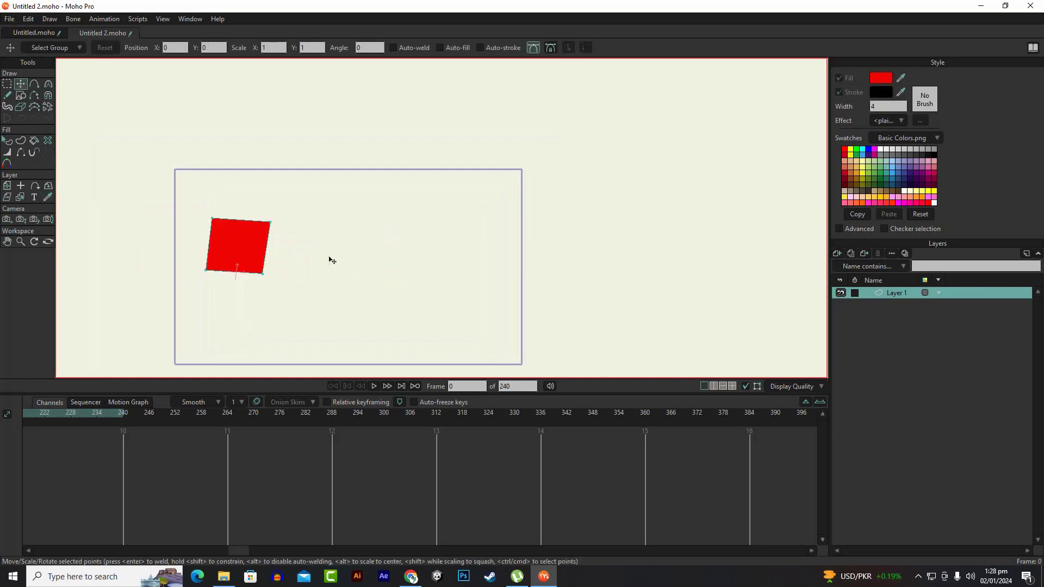
left_click(250, 234)
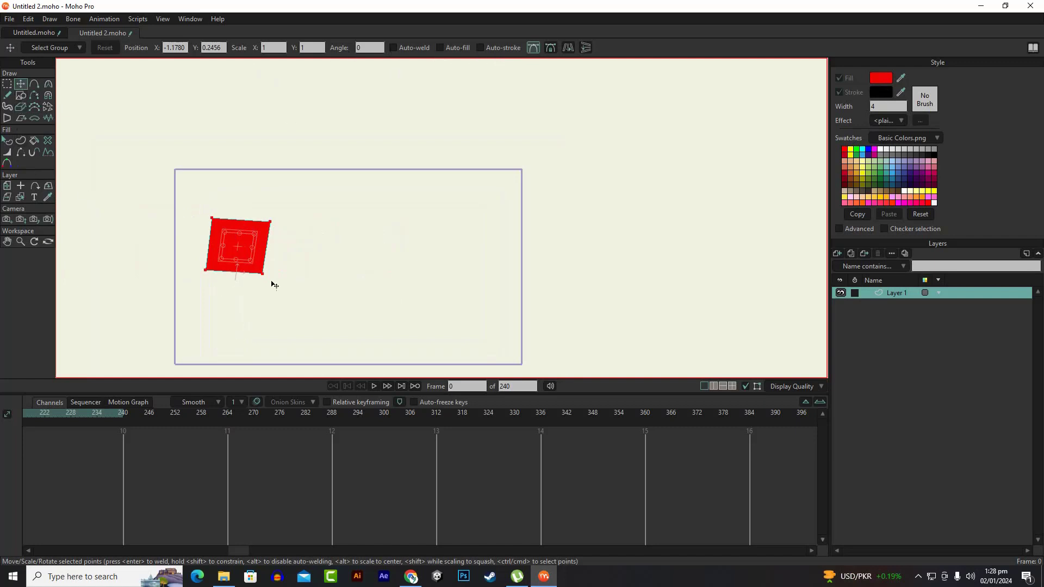
left_click_drag(250, 247, 348, 247)
key("Delete")
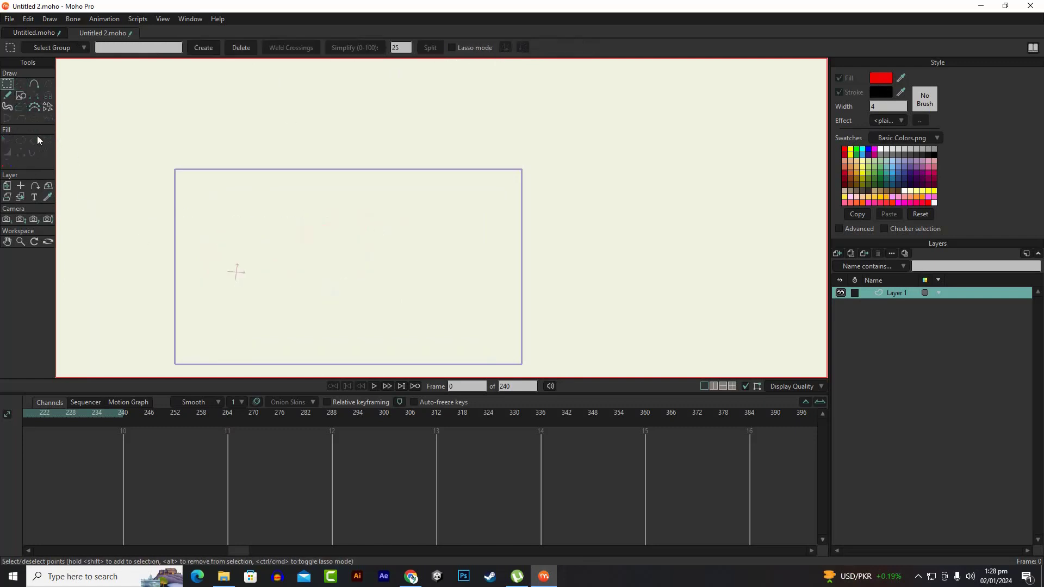
Draw a red rectangle and move its points outside the frame's left side, to about X -2.60, Y -0.19.
left_click(21, 95)
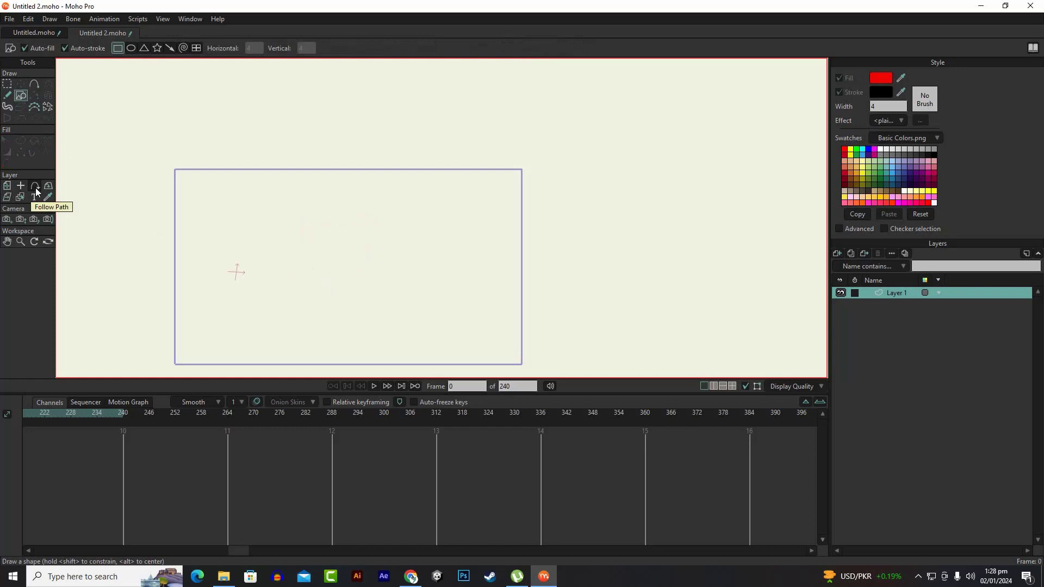
left_click_drag(205, 222, 298, 296)
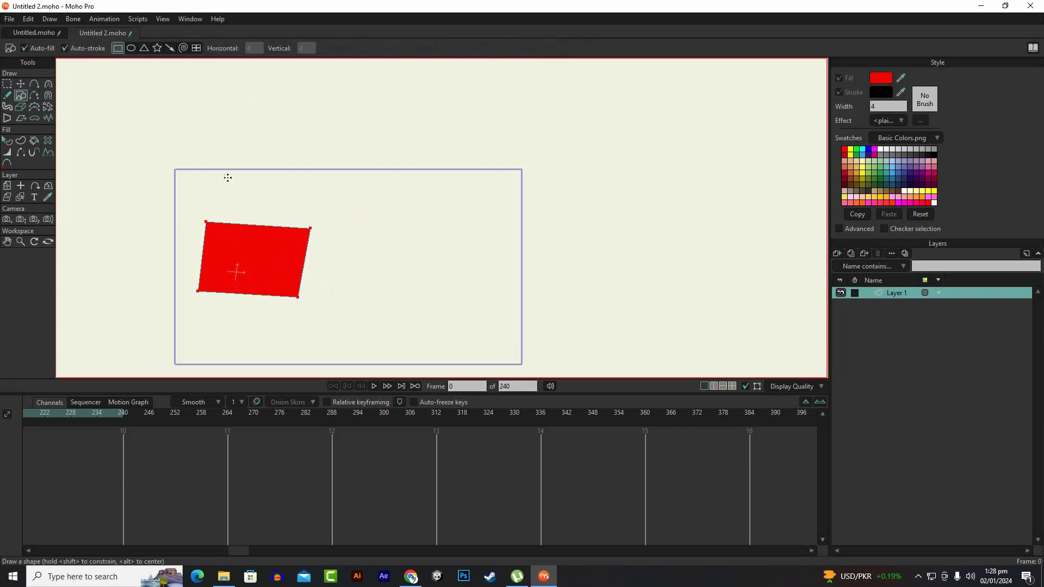
scroll(266, 211, "down", 2)
scroll(66, 180, "up", 1)
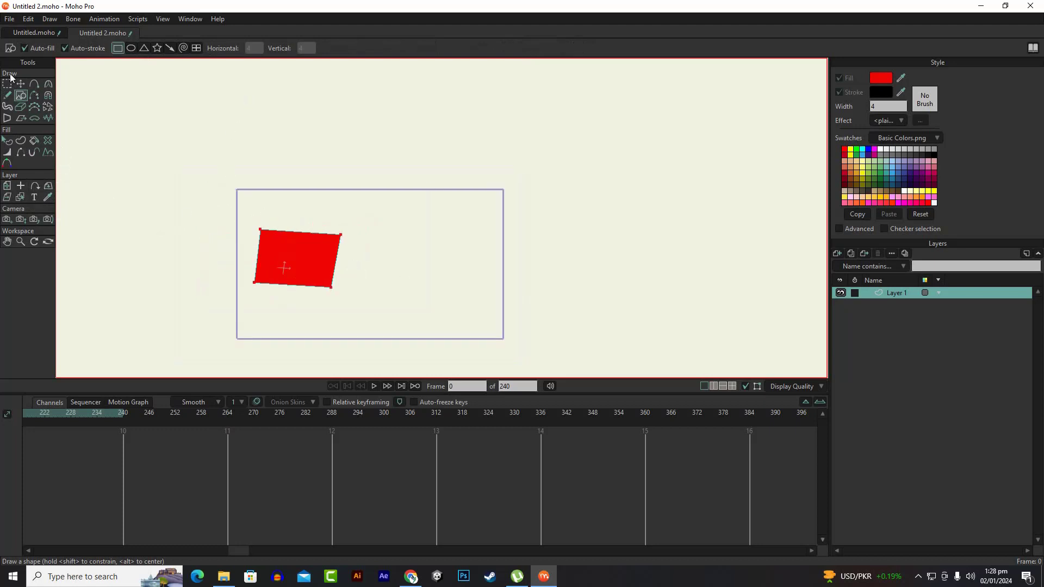
left_click(23, 85)
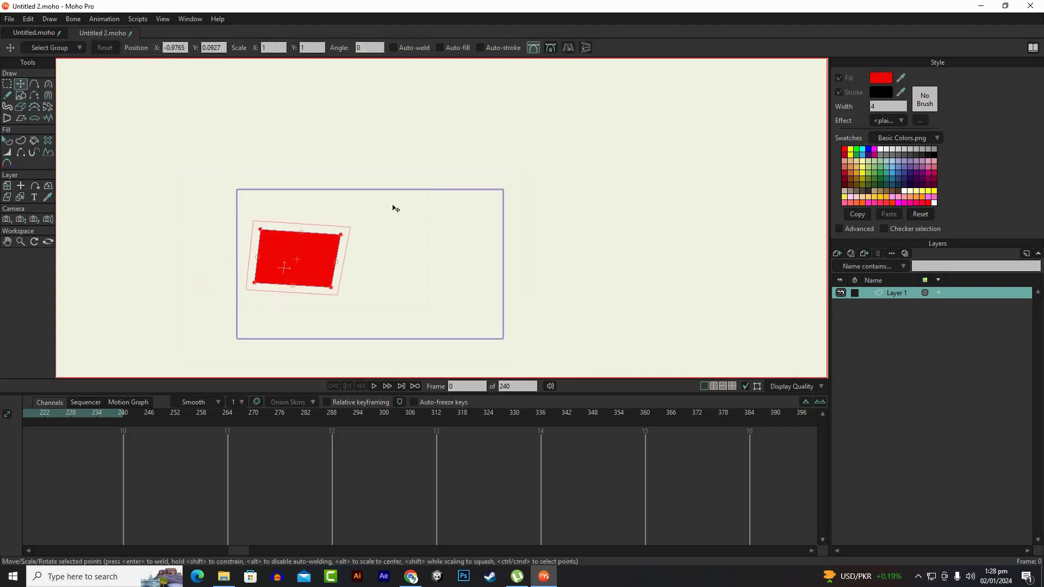
left_click_drag(301, 279, 205, 267)
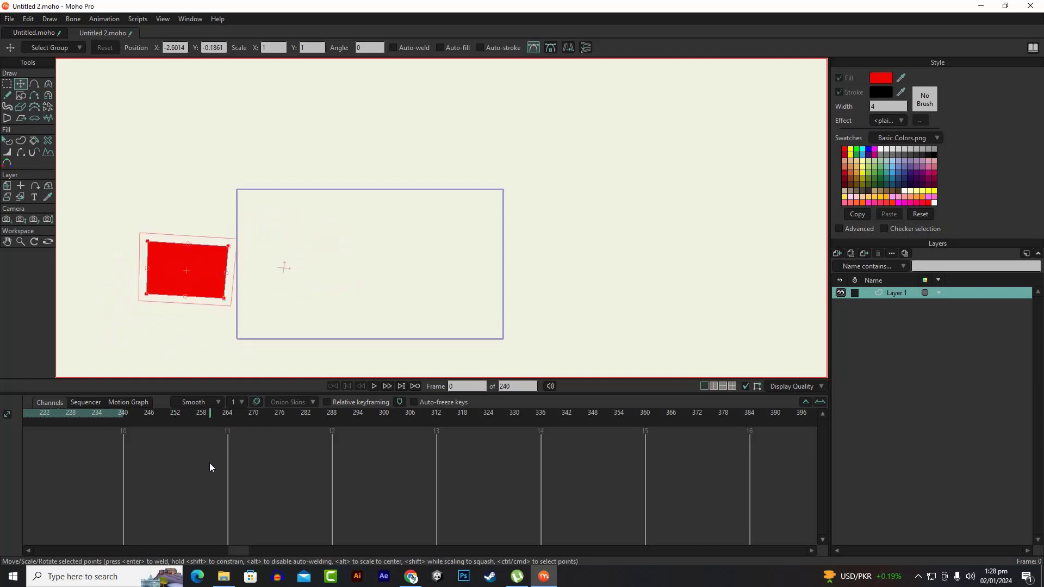
Animate the rectangle's points from X -2.6475, Y -0.2137 at frame 218 to X 3.0597, Y 0.1534 at frame 233.
left_click(27, 417)
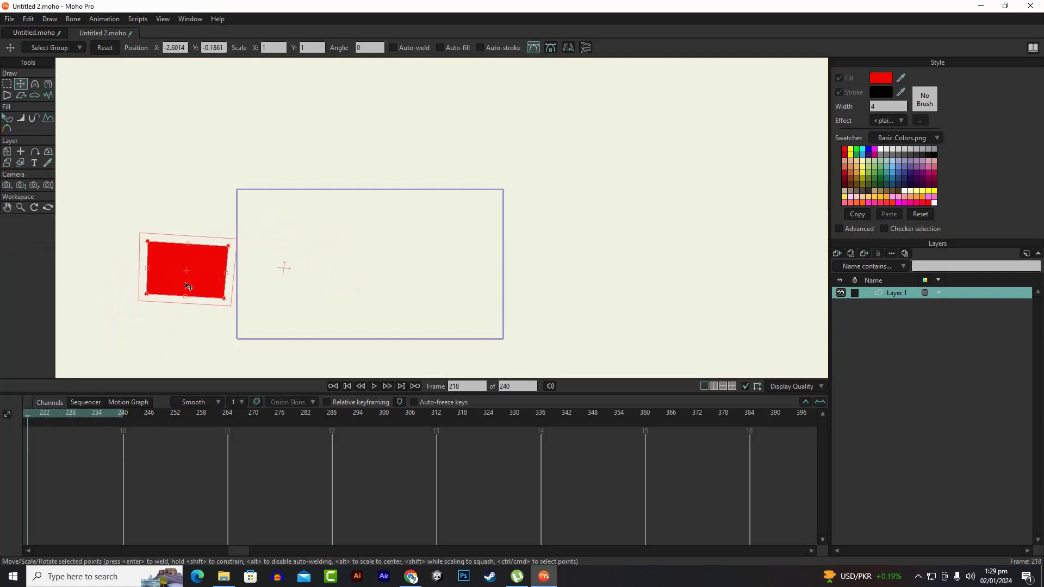
left_click_drag(187, 286, 551, 288)
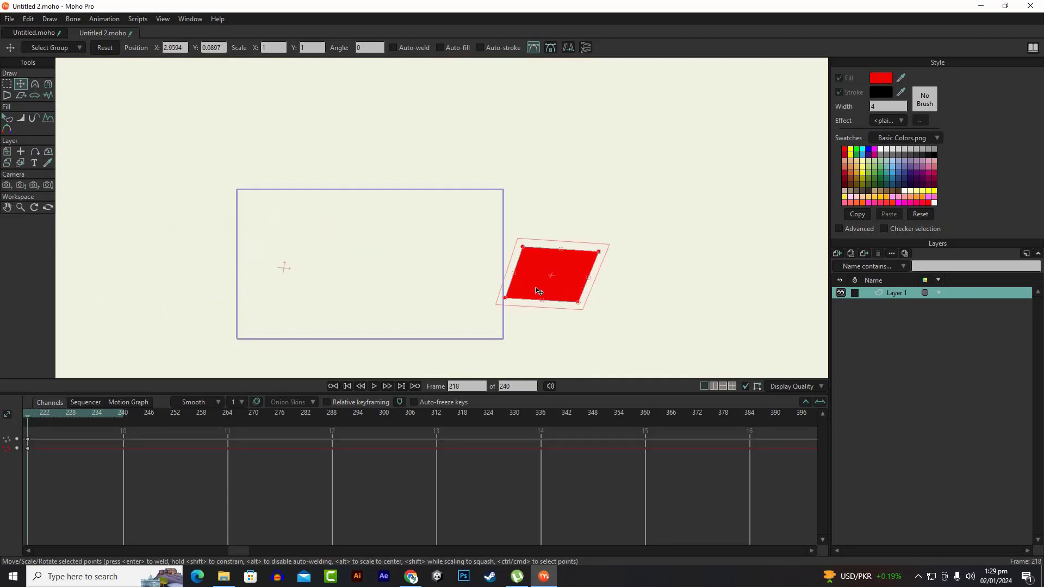
left_click_drag(536, 292, 191, 286)
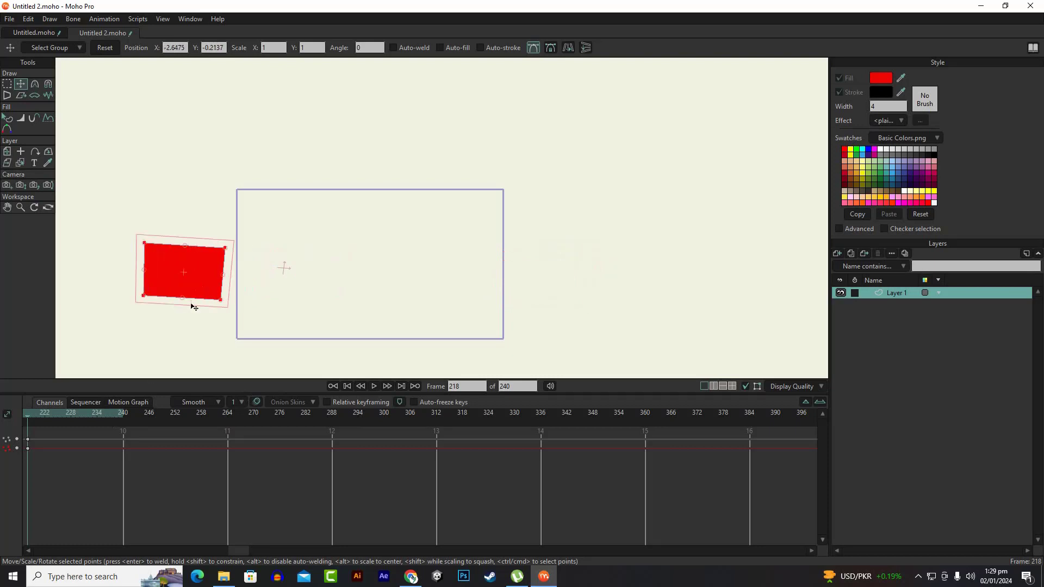
left_click(93, 443)
left_click_drag(192, 284, 566, 272)
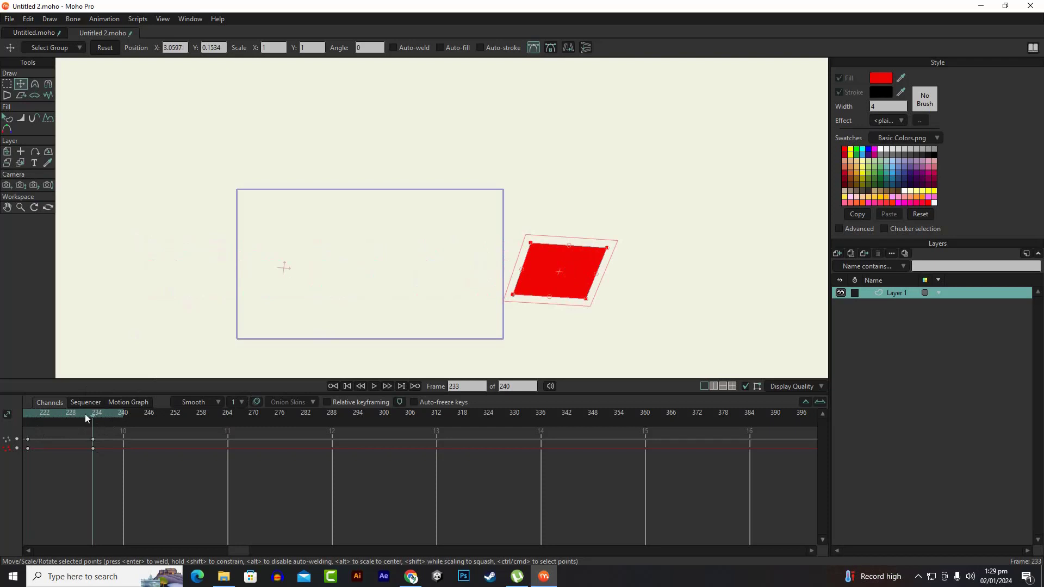
Scrub back through the rectangle's movement to frame 216, and delete its keyframes at frames 218 and 233.
left_click_drag(86, 417, 276, 441)
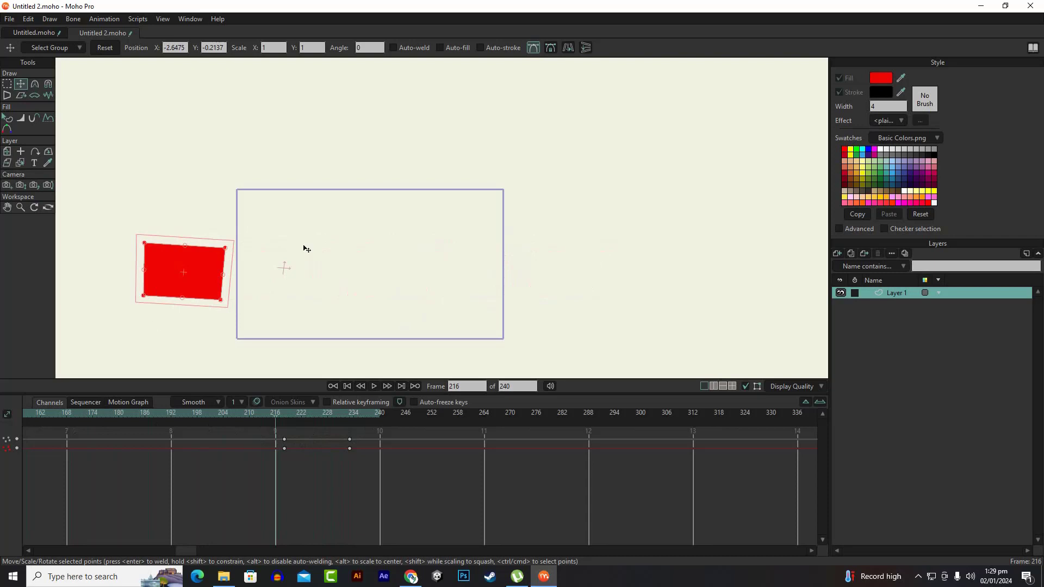
left_click_drag(394, 488, 185, 435)
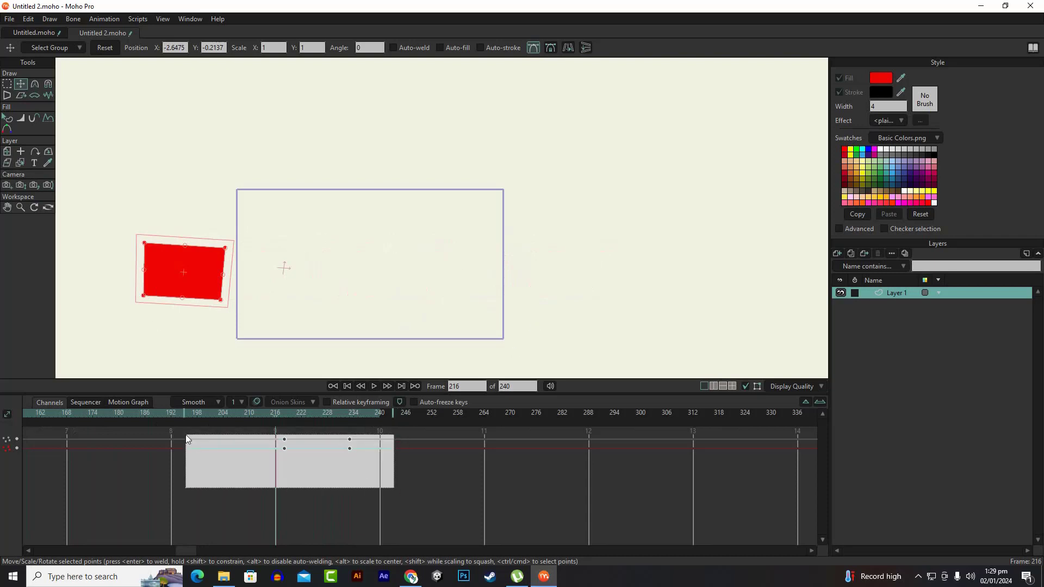
key("Delete")
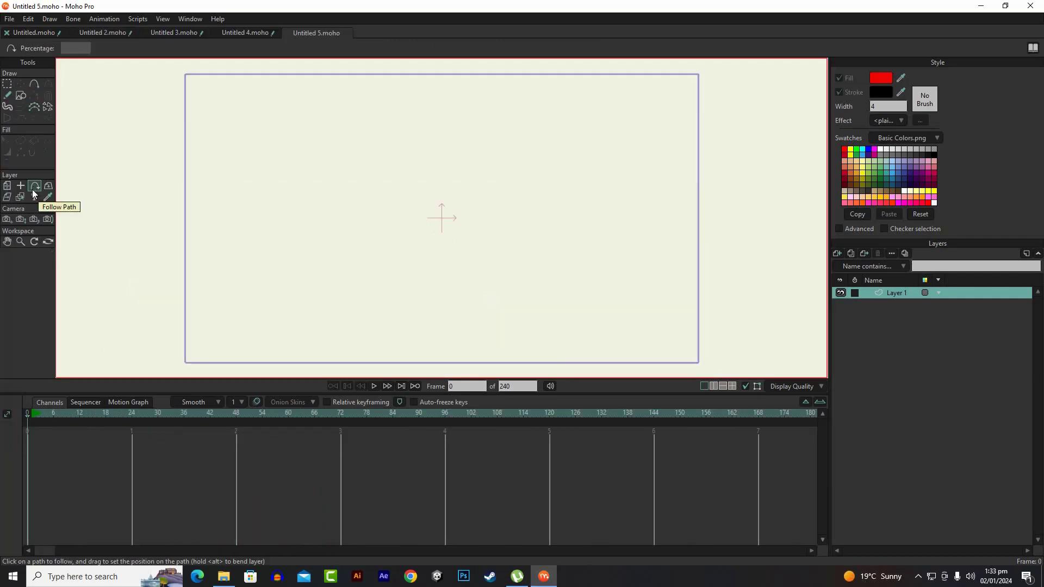
Draw a red, nearly square rectangle just outside the frame's left edge in the Untitled 5 document.
left_click(22, 97)
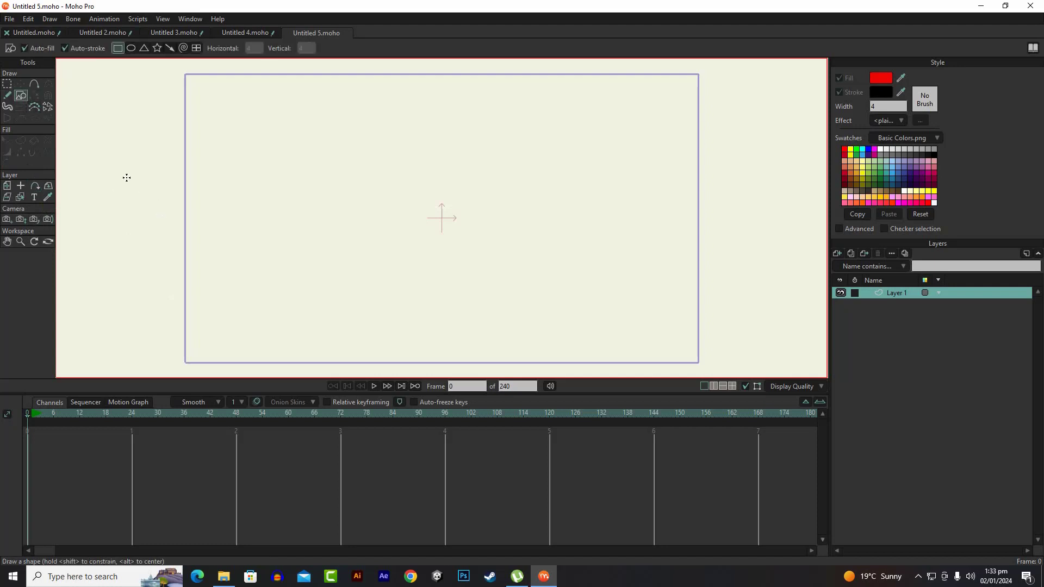
left_click_drag(102, 156, 176, 224)
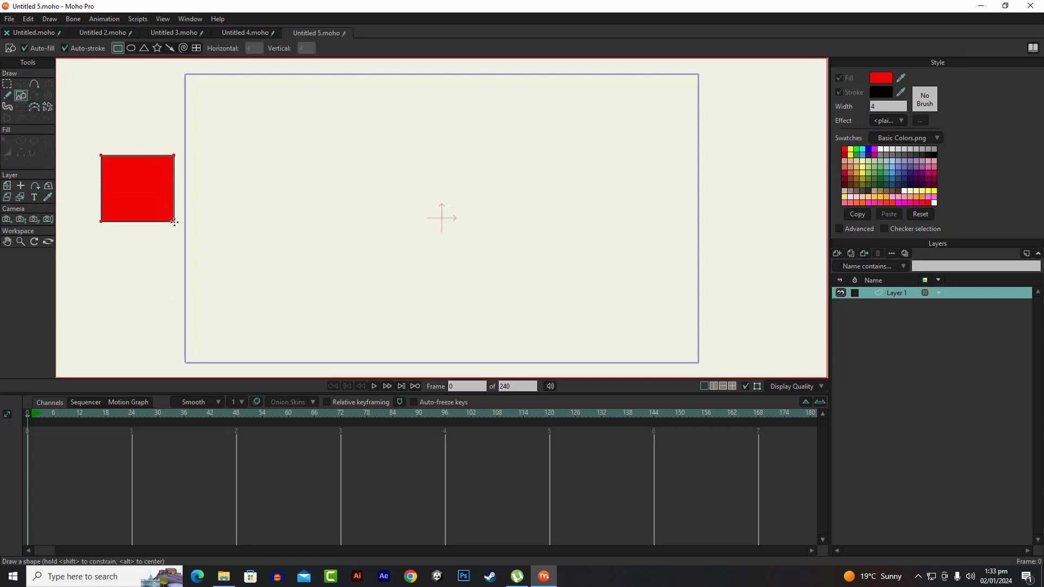
scroll(508, 310, "down", 3)
scroll(383, 259, "up", 2)
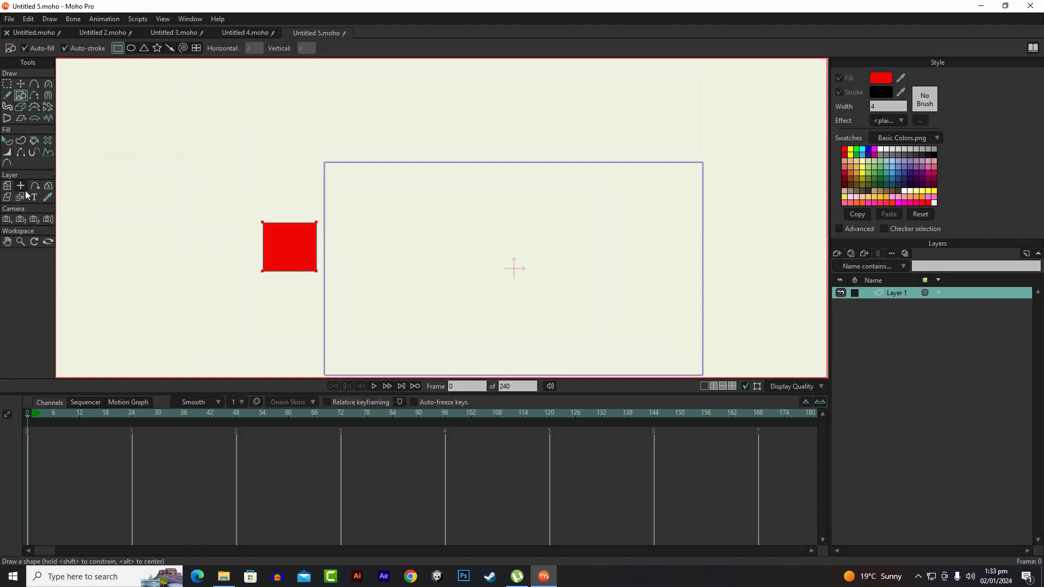
Set Layer 1's origin near the middle of the red square's lower edge, at about X -2.12, Y -0.03.
left_click(21, 186)
scroll(294, 272, "up", 3)
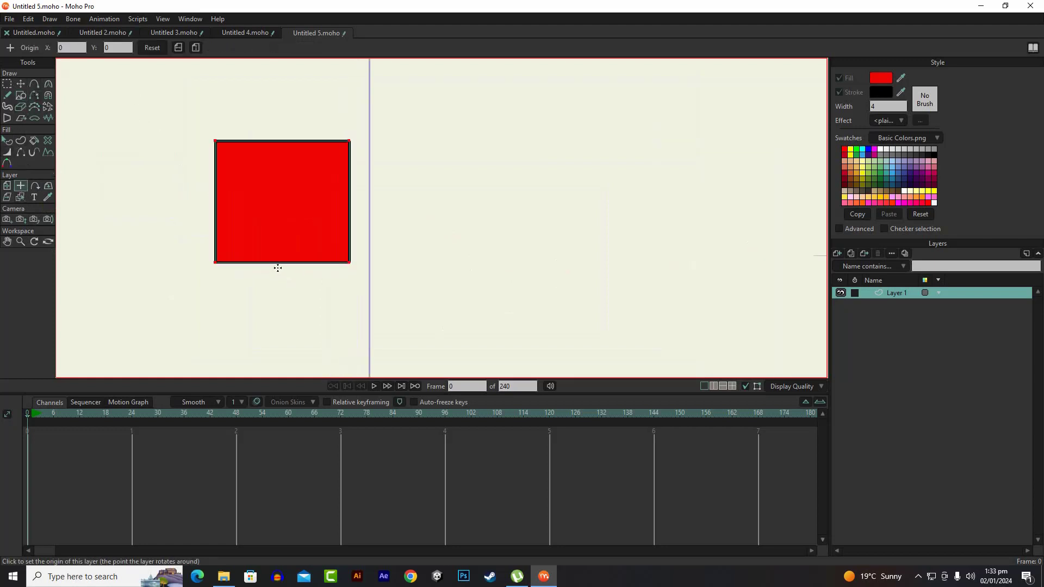
left_click(279, 263)
scroll(215, 270, "down", 3)
scroll(208, 274, "up", 1)
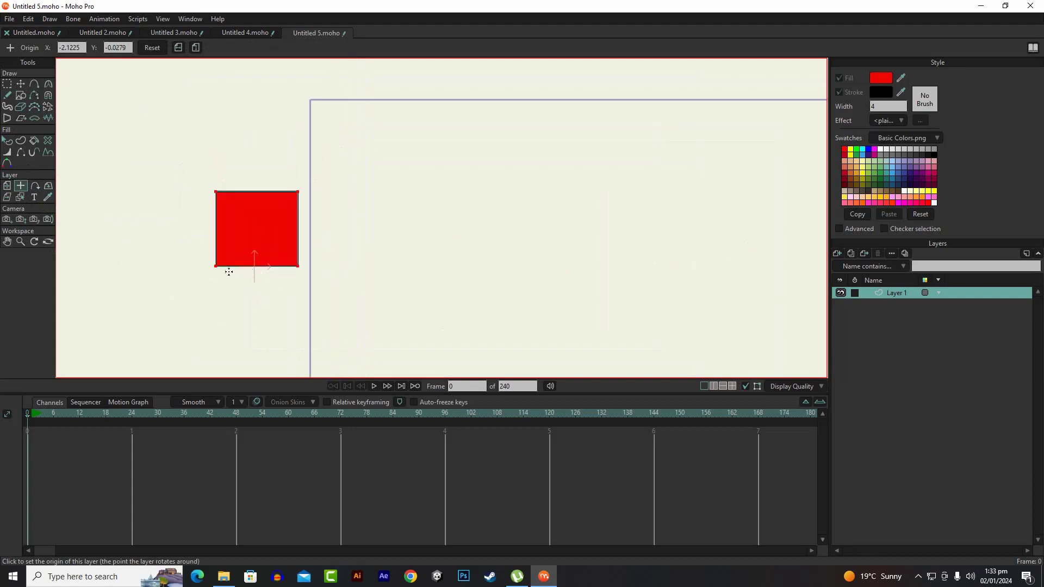
Add a new vector layer above Layer 1 and name it "path".
left_click(837, 254)
left_click(843, 263)
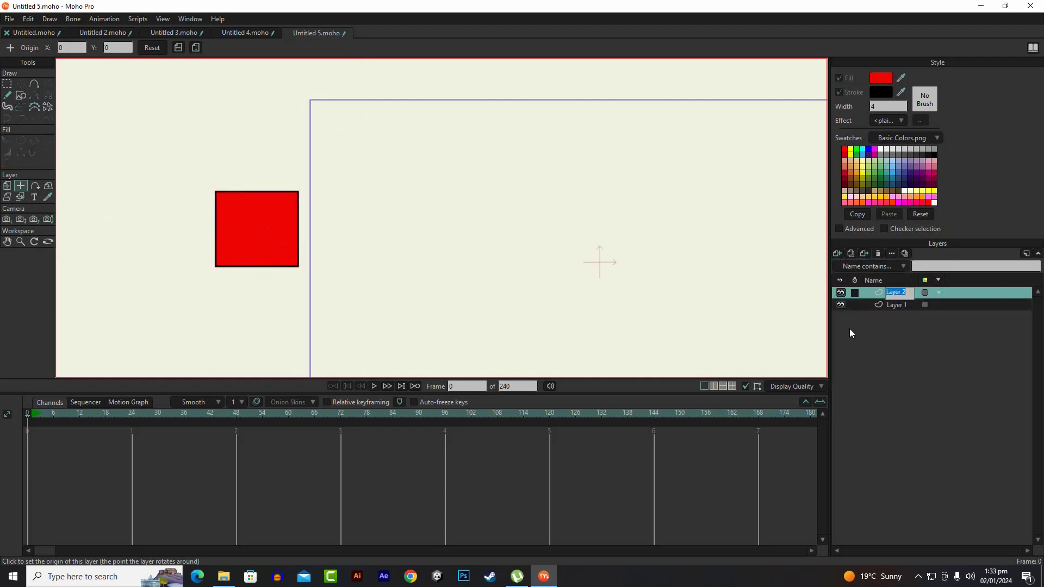
type("path")
key("Return")
Draw a freehand arched curve on the path layer, without fill or stroke, from below the red square to beyond the frame's far edge.
left_click(9, 94)
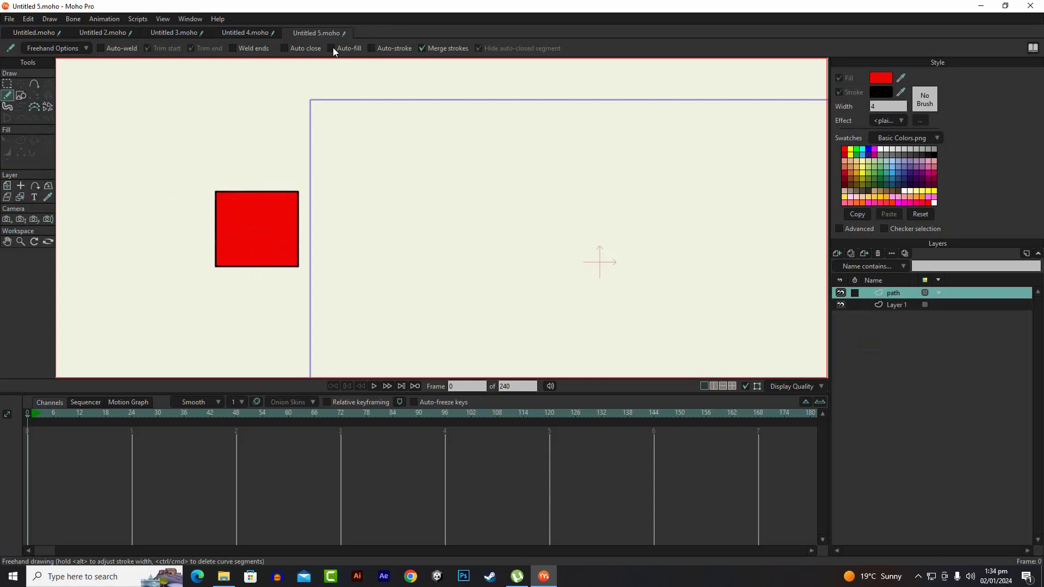
scroll(256, 256, "down", 2)
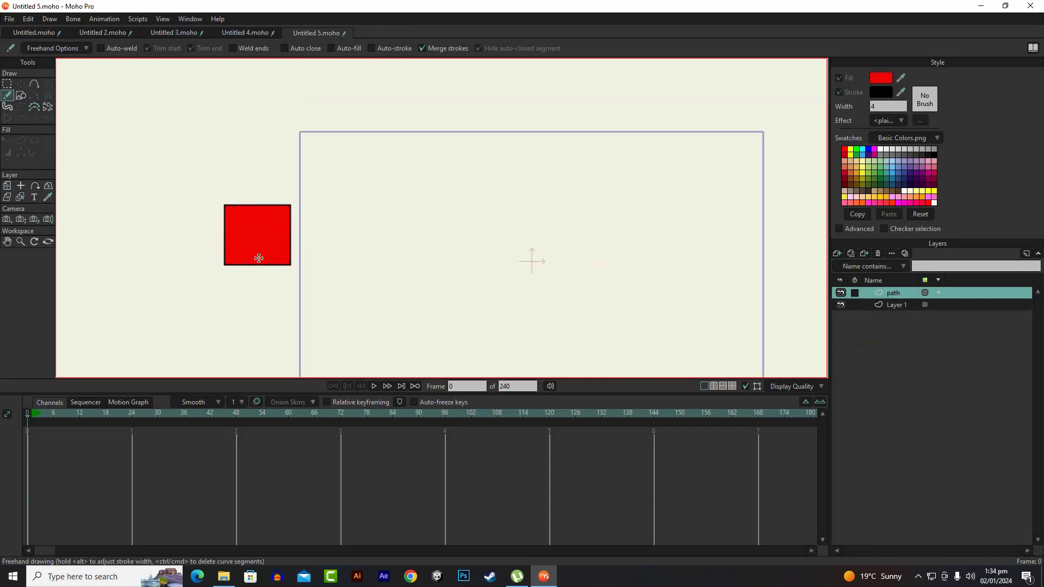
scroll(295, 250, "up", 2)
scroll(294, 255, "down", 2)
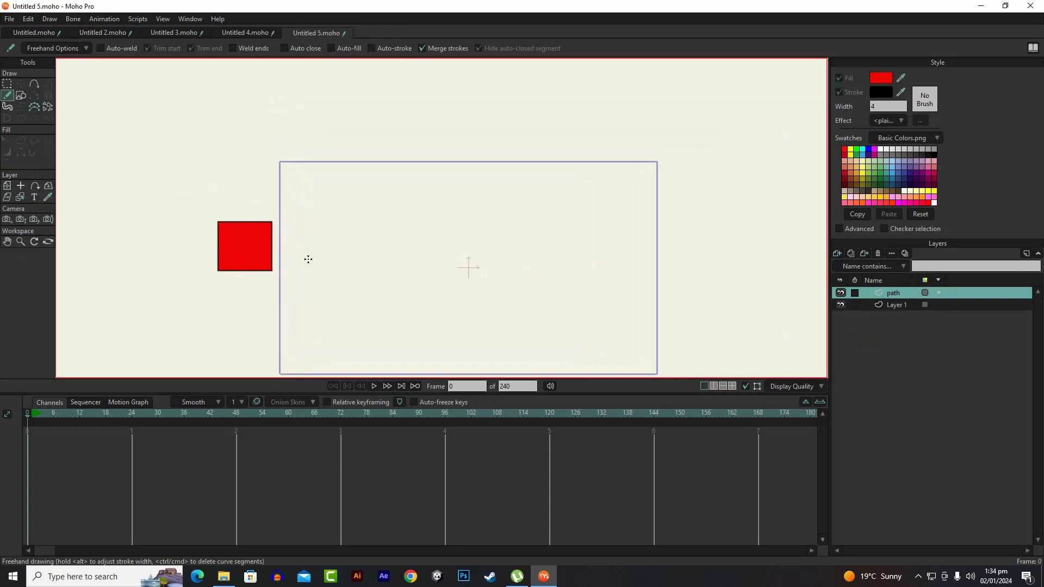
scroll(283, 264, "up", 1)
scroll(255, 291, "down", 2)
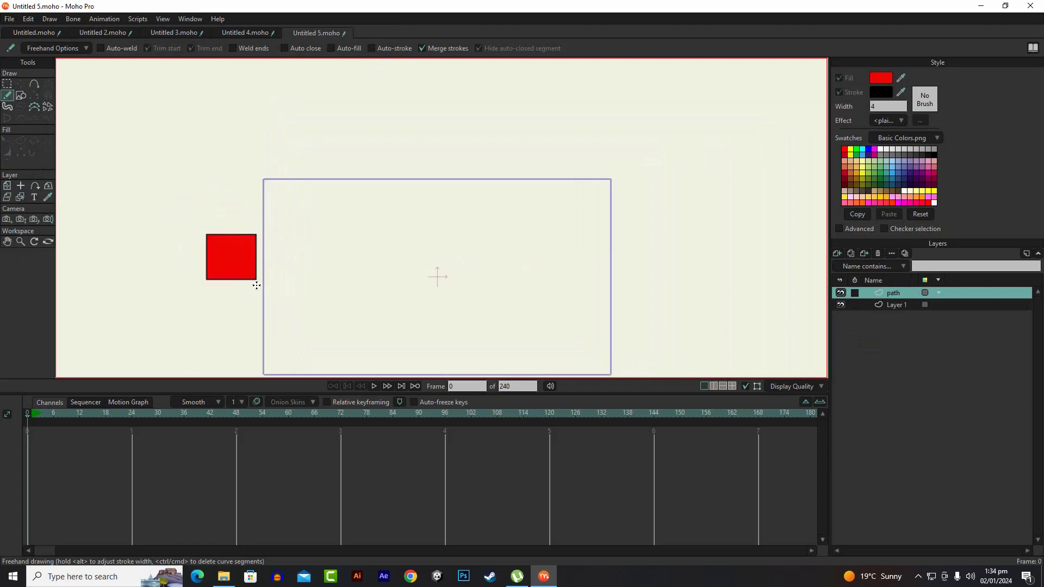
mouse_move(245, 303)
left_mouse_down()
mouse_move(279, 280)
mouse_move(384, 250)
mouse_move(467, 246)
mouse_move(588, 280)
left_mouse_up()
scroll(232, 319, "up", 2)
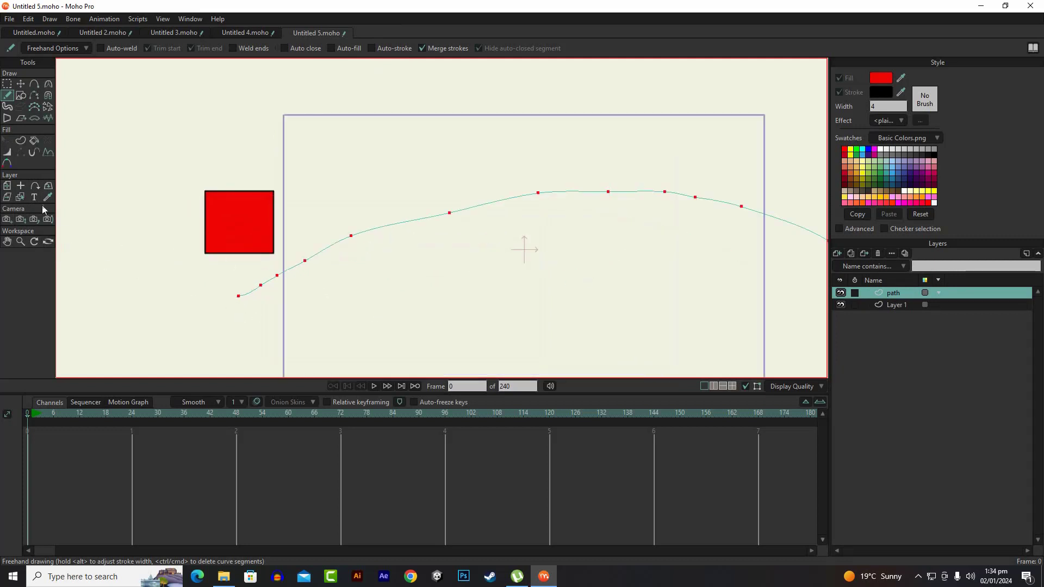
Attach Layer 1 to the start of the curve with Follow Path, at about 0.10 percent.
left_click(34, 187)
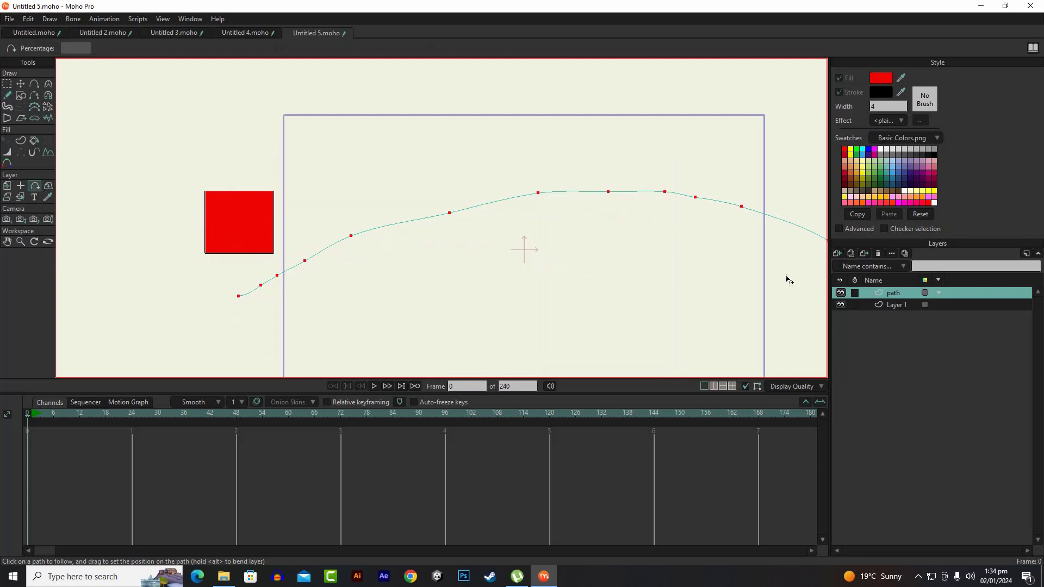
left_click(898, 305)
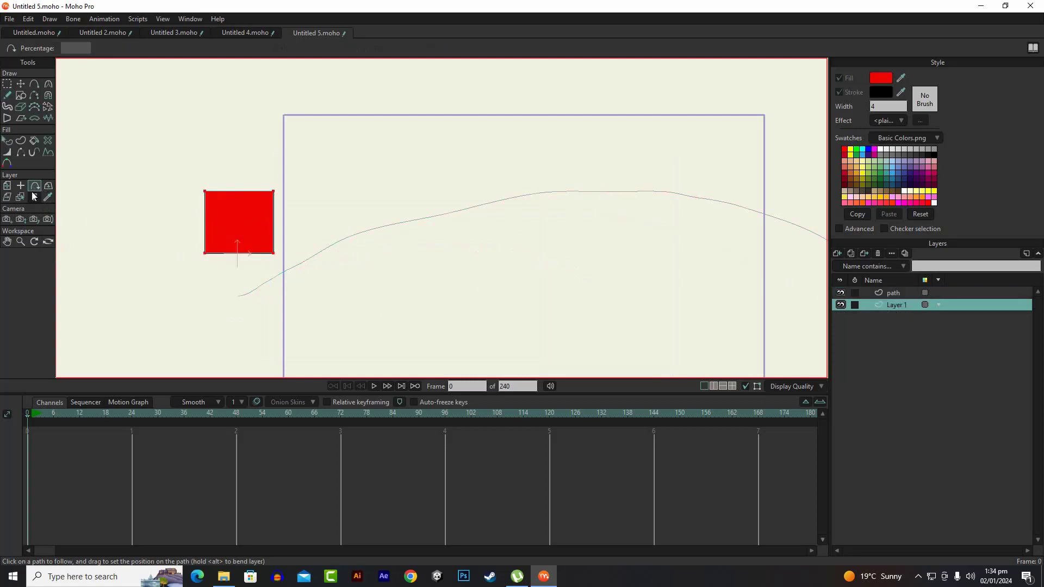
left_click(239, 299)
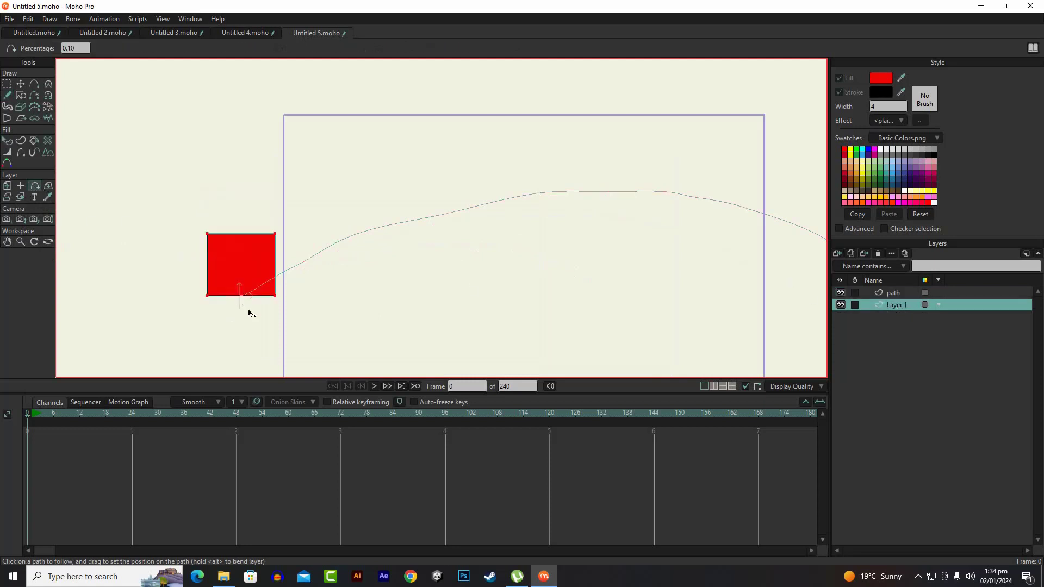
scroll(251, 313, "up", 3)
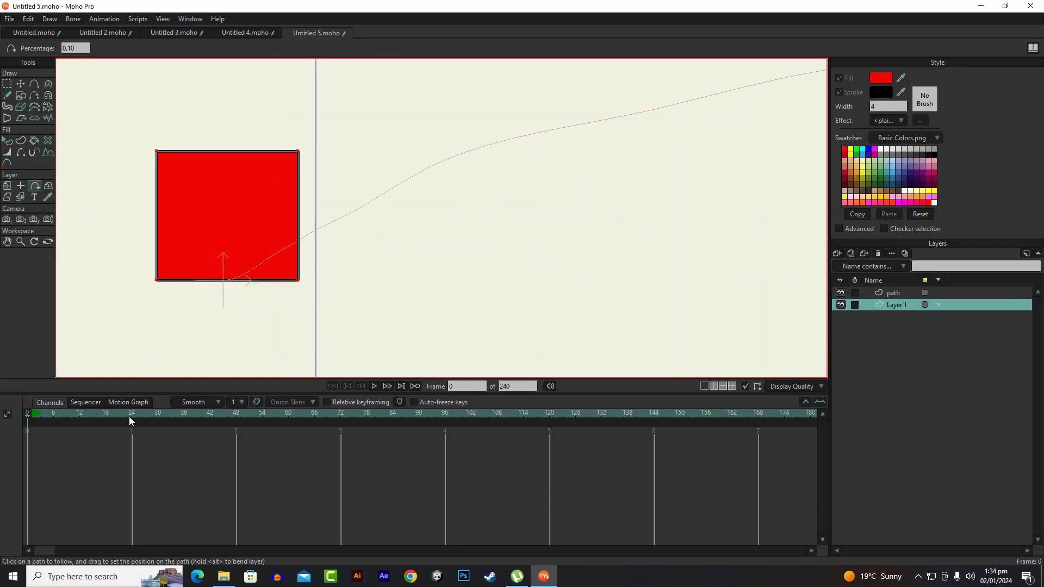
At frame 23, move the red square along the curve to its far end, at 100 percent.
left_click_drag(67, 416, 129, 419)
scroll(226, 268, "down", 4)
scroll(662, 262, "up", 3)
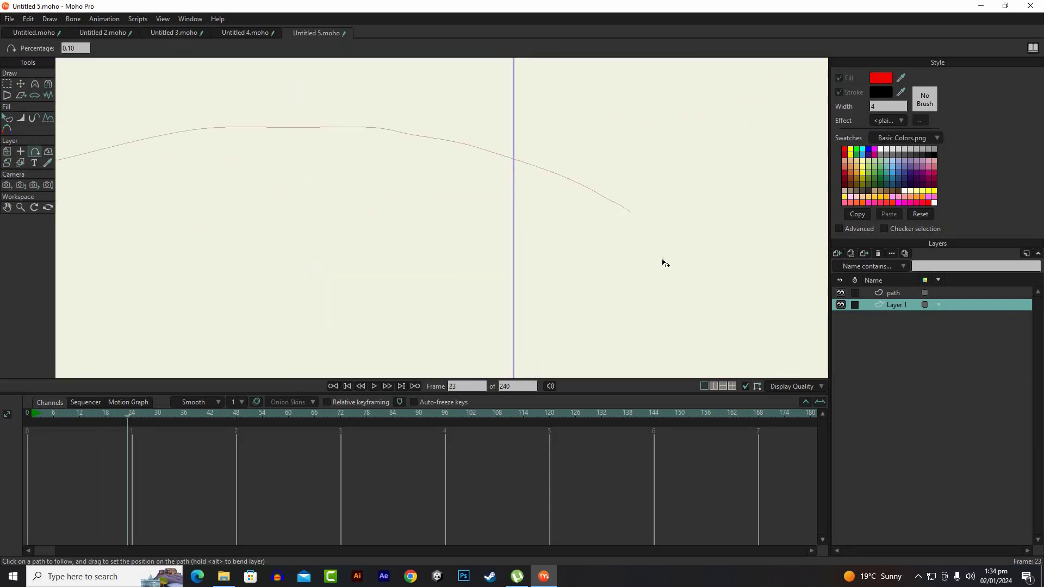
left_click(632, 217)
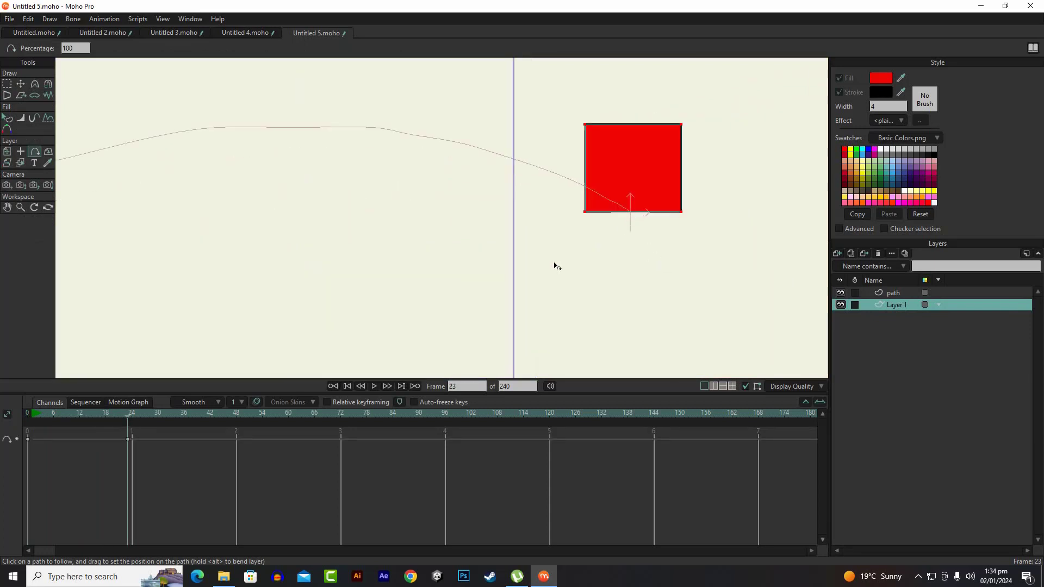
scroll(554, 266, "down", 4)
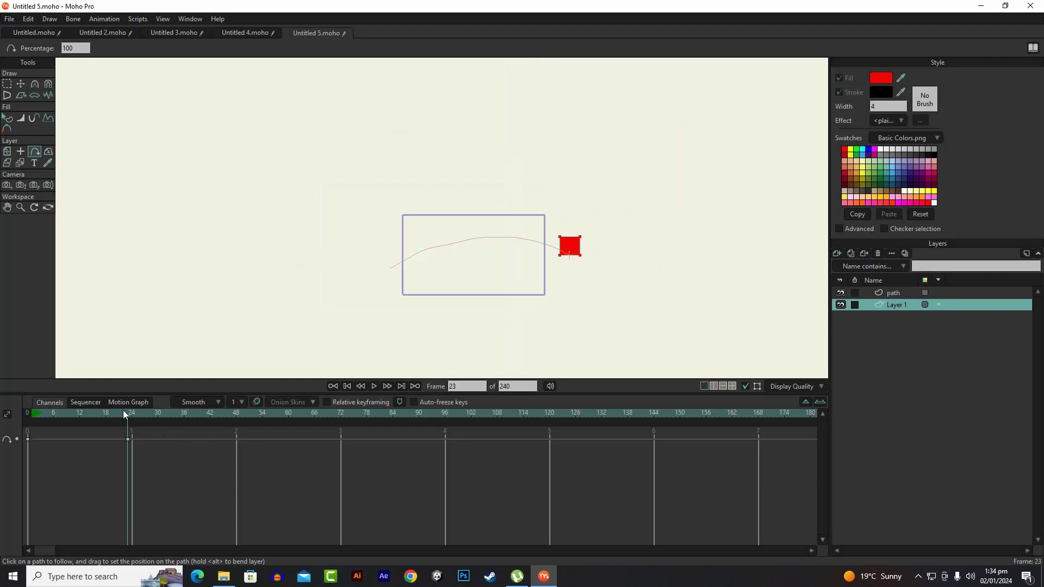
Scrub back from frame 23 to frame 1 to review the red square's movement along the curve.
left_click_drag(129, 418, 71, 416)
scroll(380, 306, "up", 4)
scroll(287, 289, "down", 3)
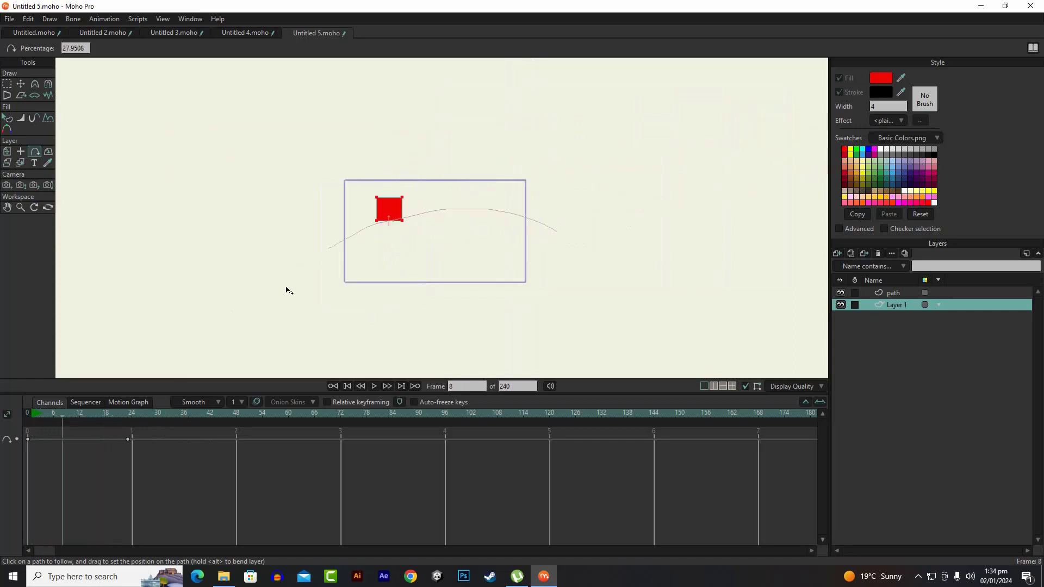
scroll(403, 291, "up", 2)
left_click_drag(68, 419, 34, 435)
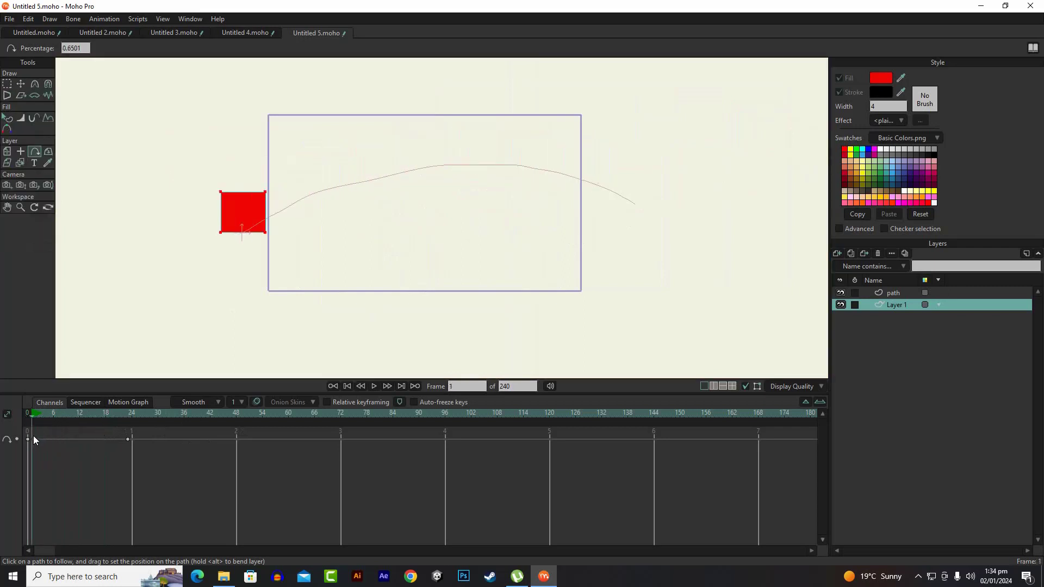
Enable Rotate to follow path in Layer 1's settings and return the timeline to frame 0.
double_click(883, 305)
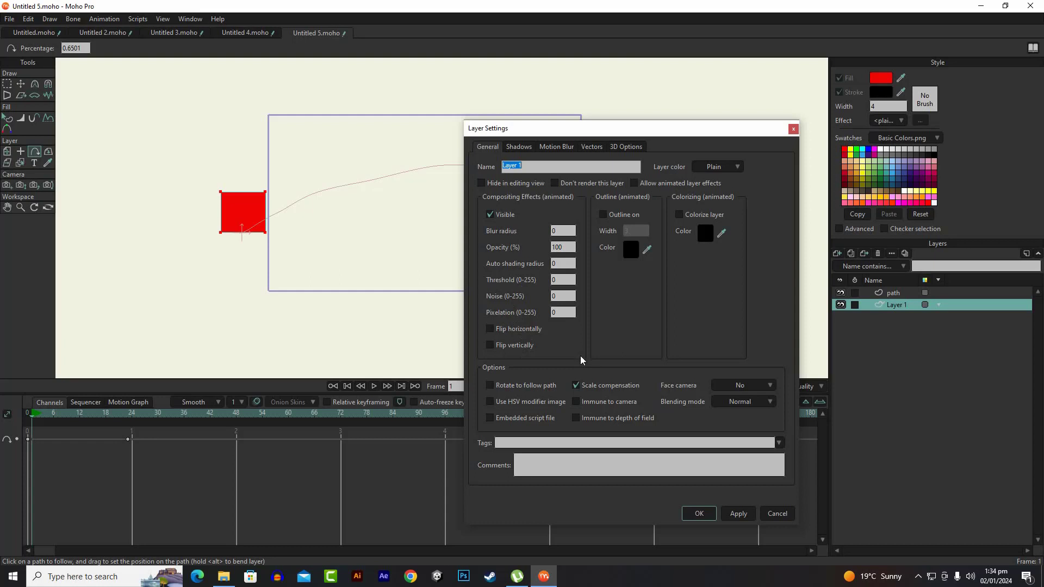
left_click(512, 387)
left_click(737, 514)
left_click(697, 515)
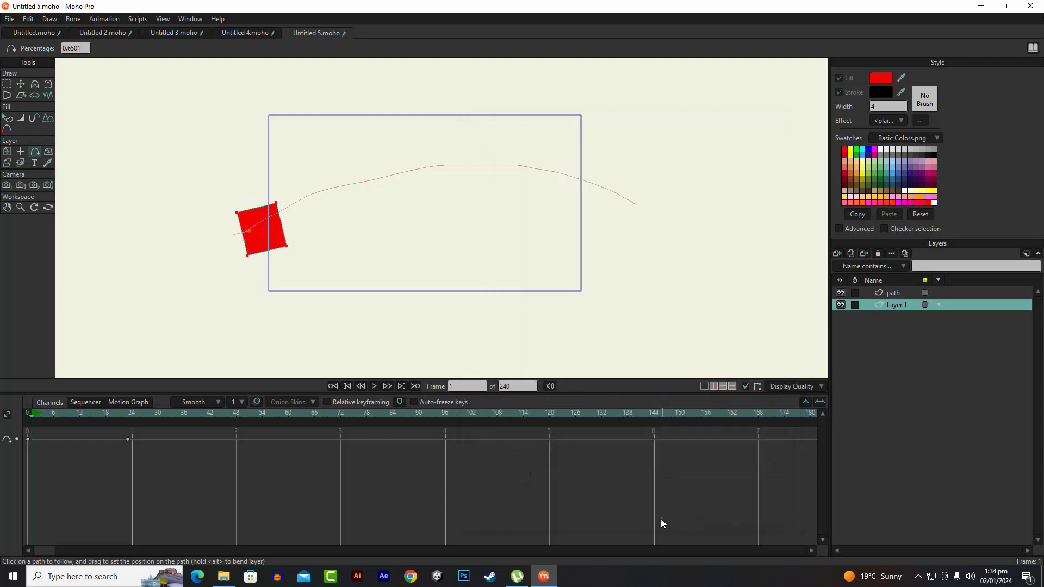
left_click_drag(34, 418, 7, 449)
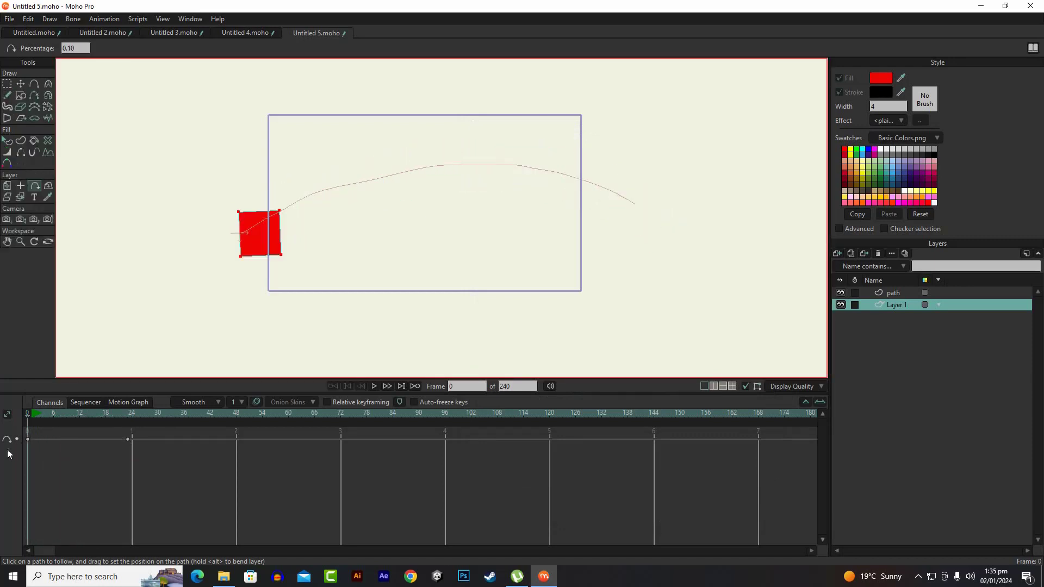